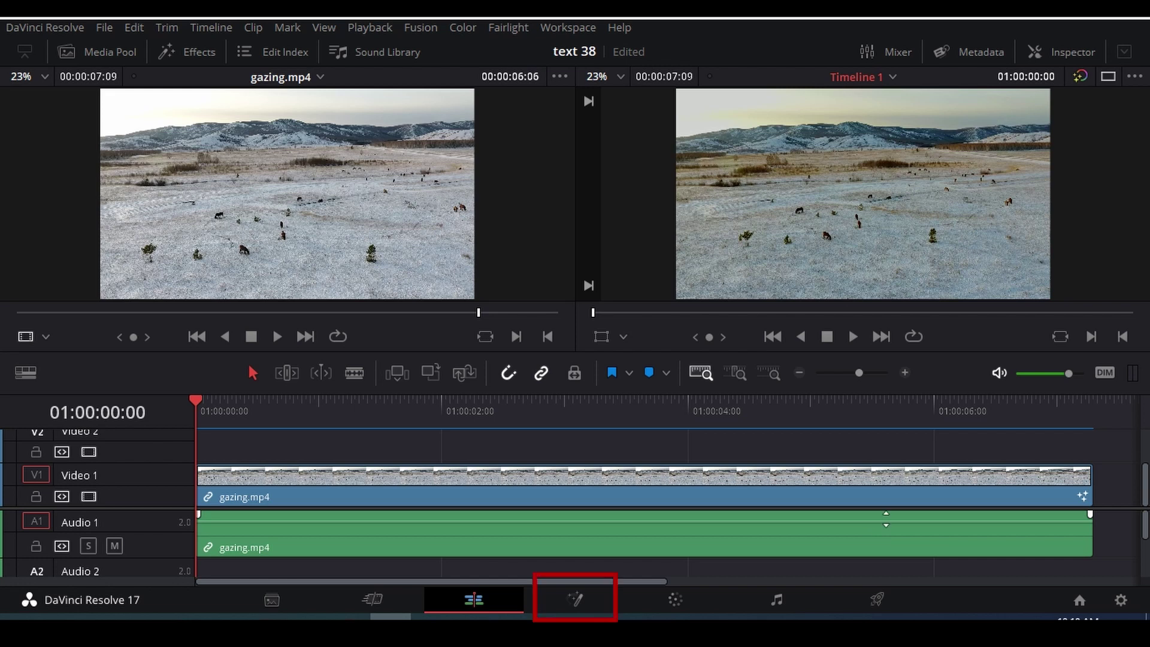
On the Fusion page, add Text 3D, Merge 3D and Renderer 3D nodes and connect them in that order.
click(574, 610)
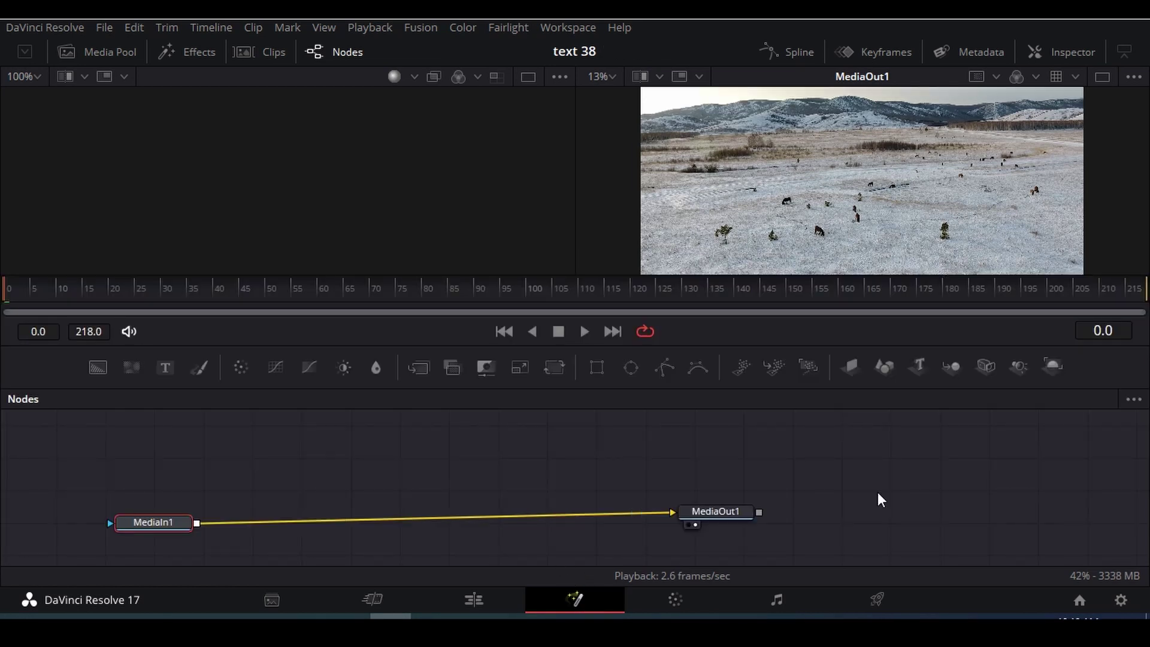
drag(918, 365, 216, 443)
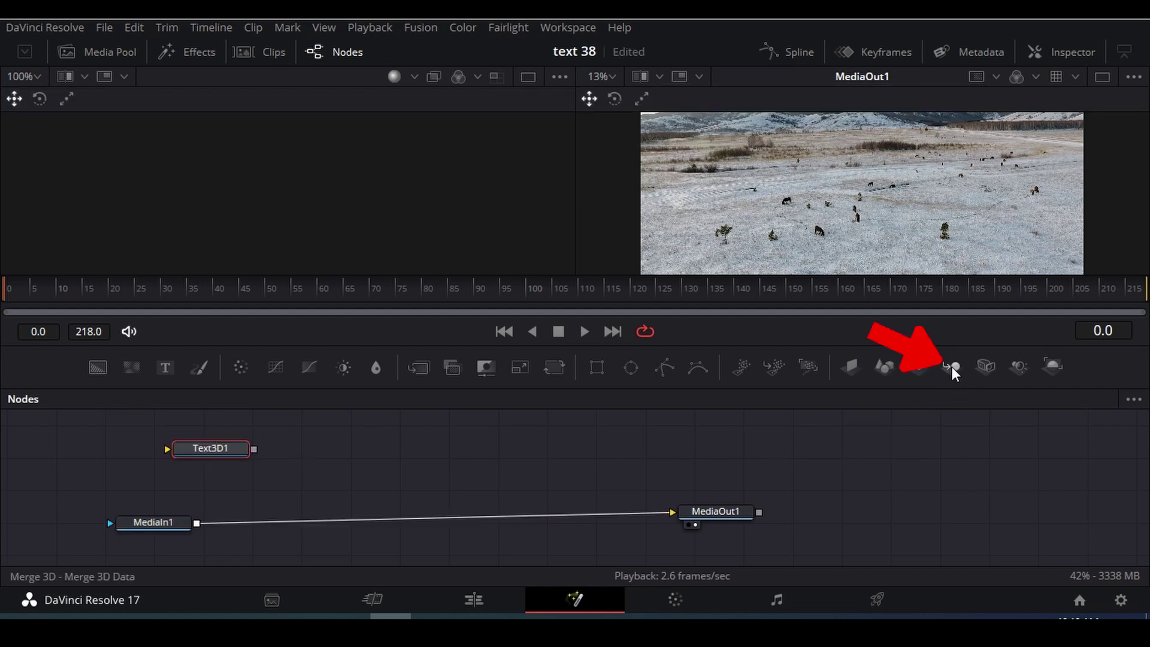
drag(951, 367, 365, 456)
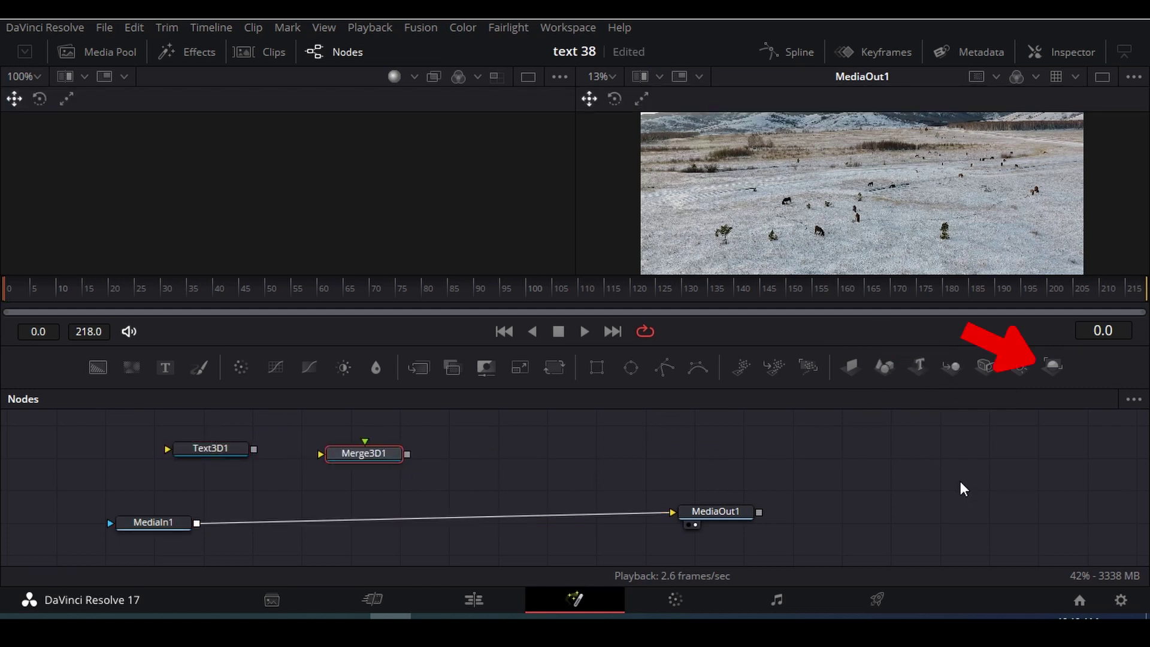
drag(1054, 367, 523, 447)
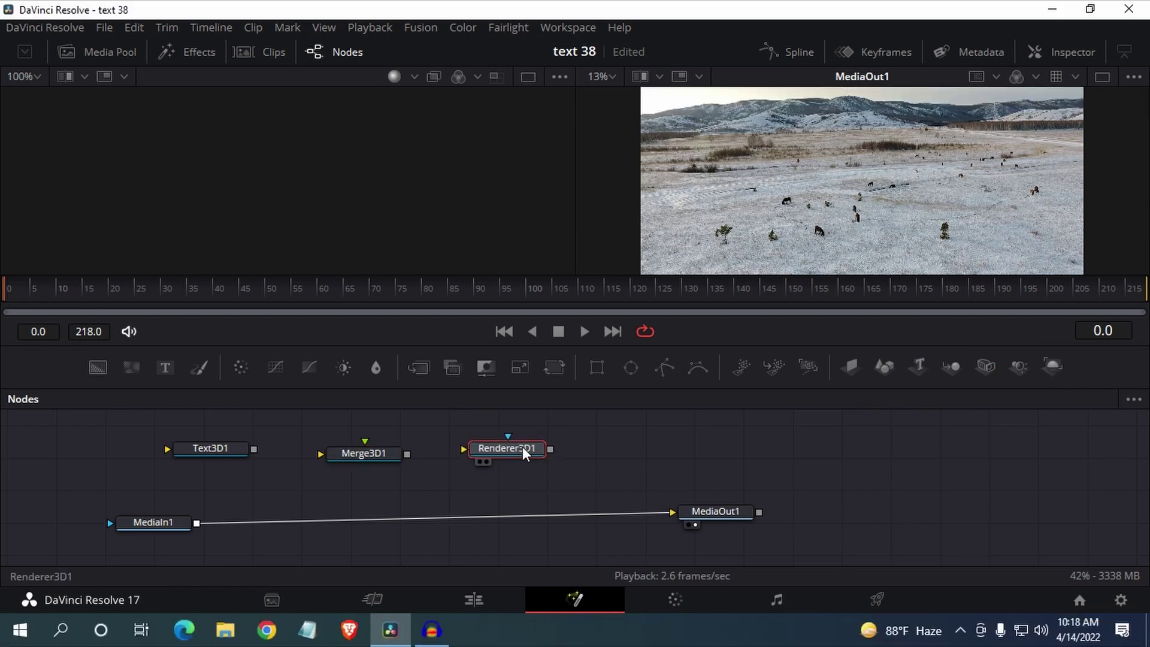
drag(254, 449, 318, 454)
drag(407, 454, 508, 450)
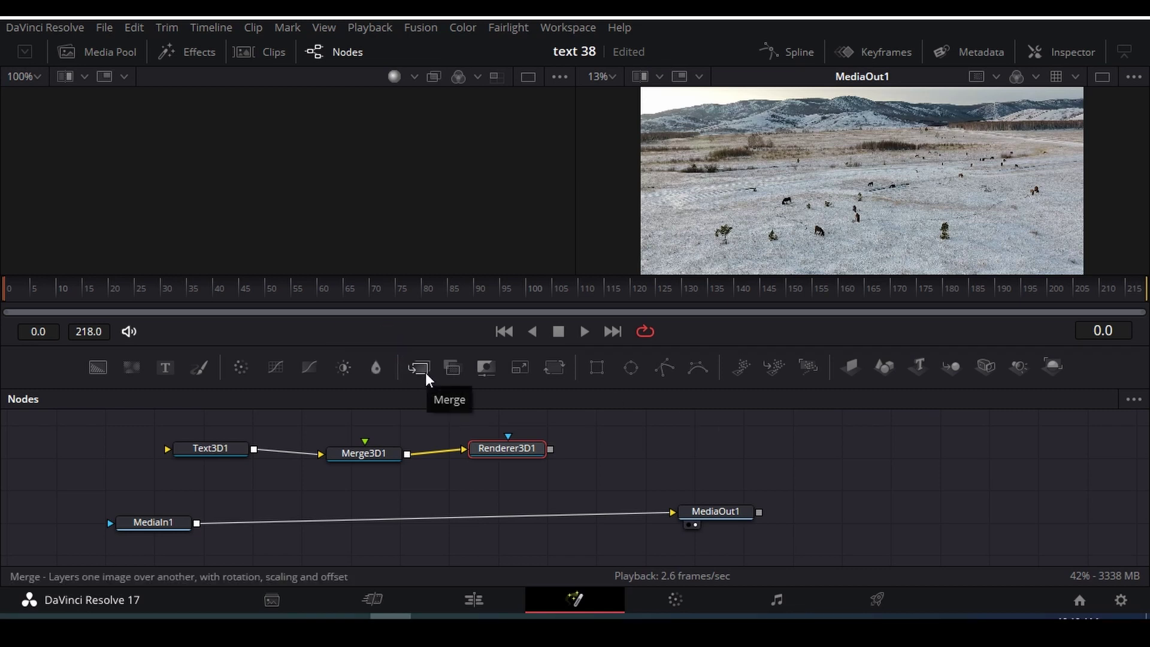
Insert a Merge node between MediaIn1 and MediaOut1 and connect the Renderer3D1 output to its foreground.
drag(425, 372, 423, 525)
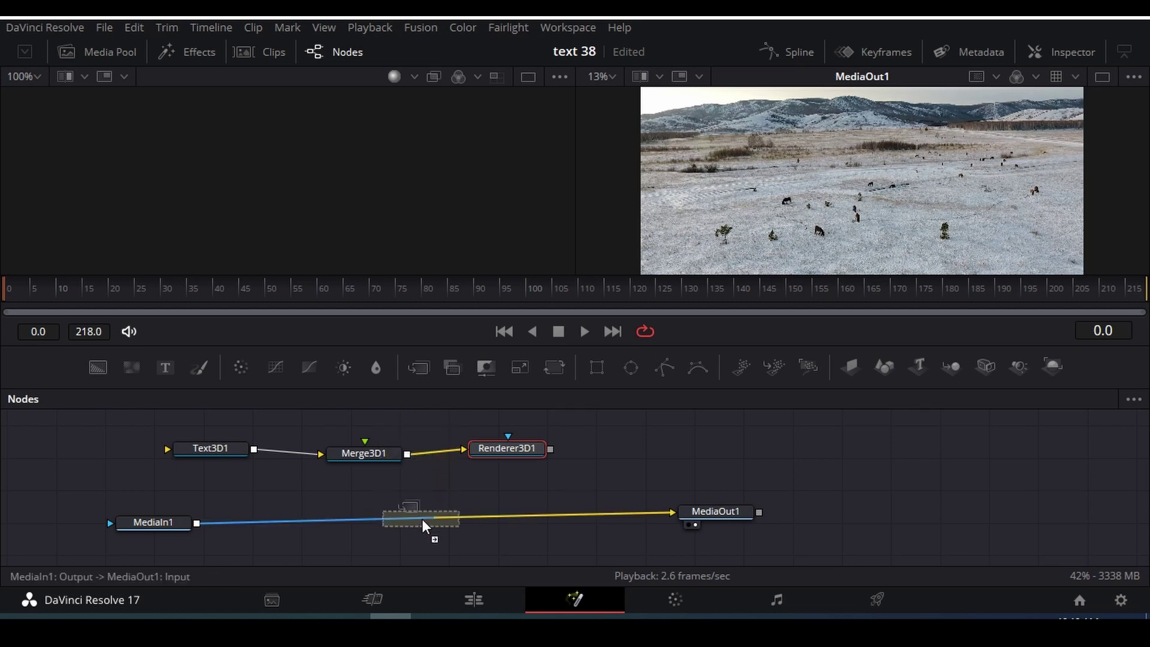
drag(421, 519, 425, 518)
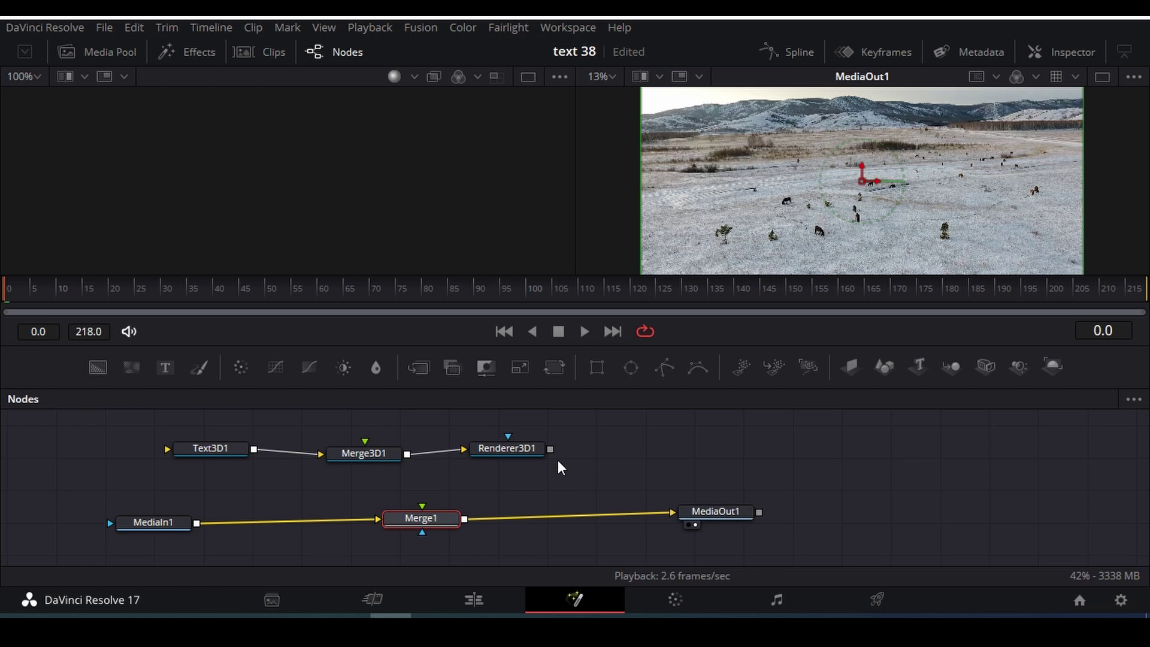
drag(550, 448, 420, 521)
Show the Text3D1 node in the empty viewer and set its text to HELLO.
click(213, 447)
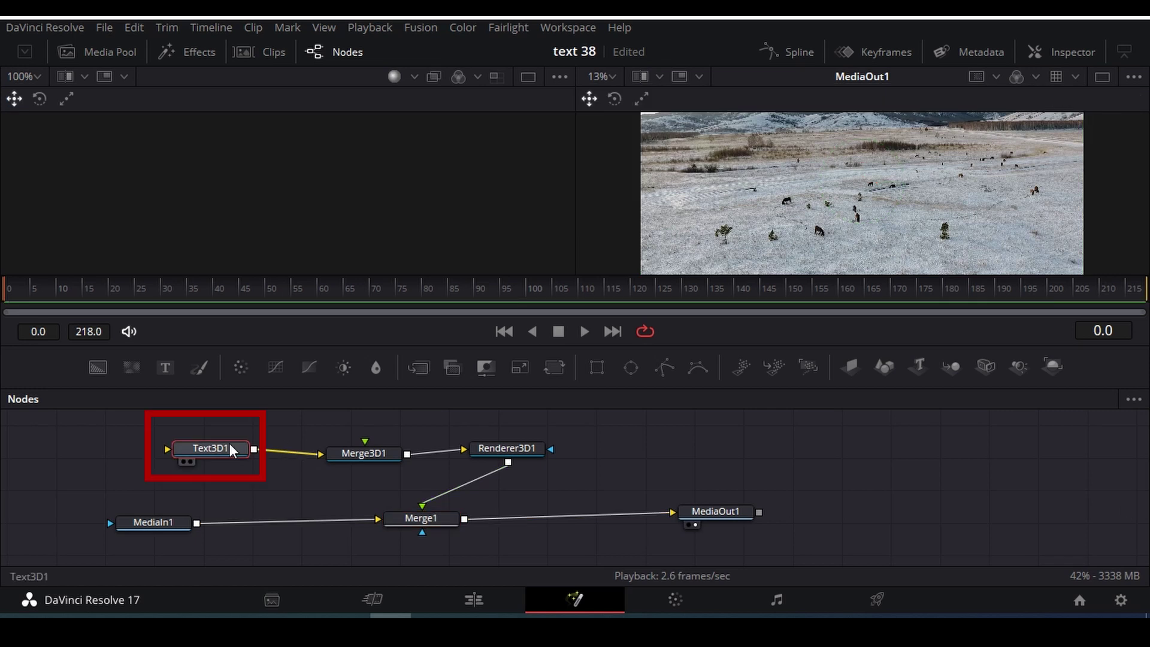
key(1)
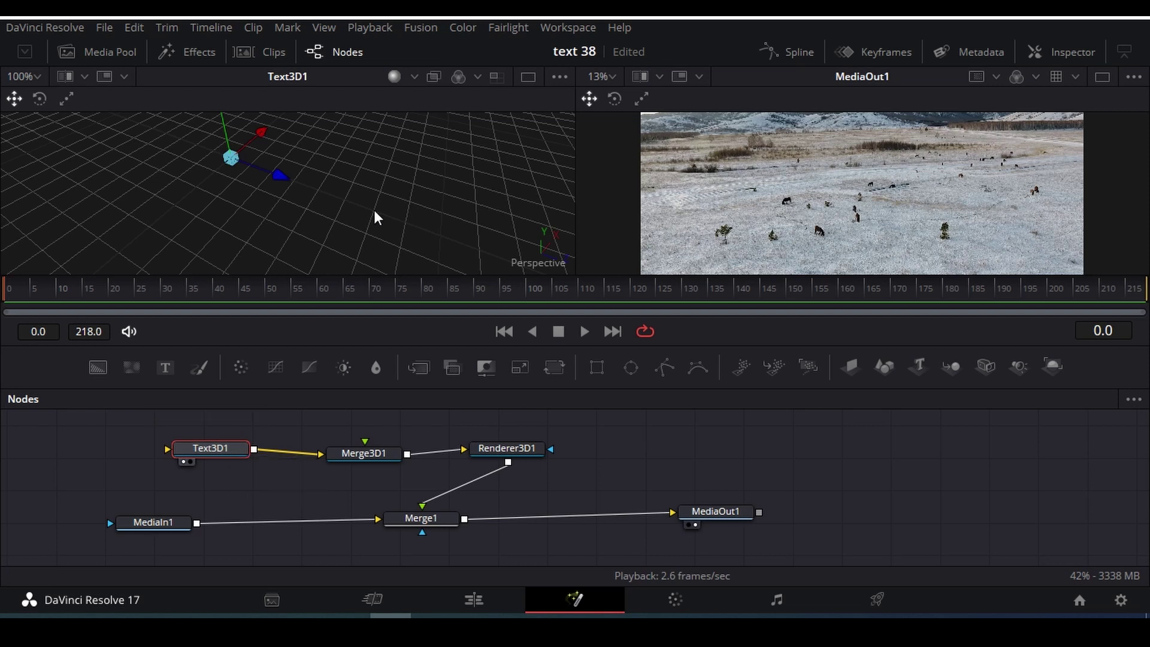
drag(383, 195, 367, 249)
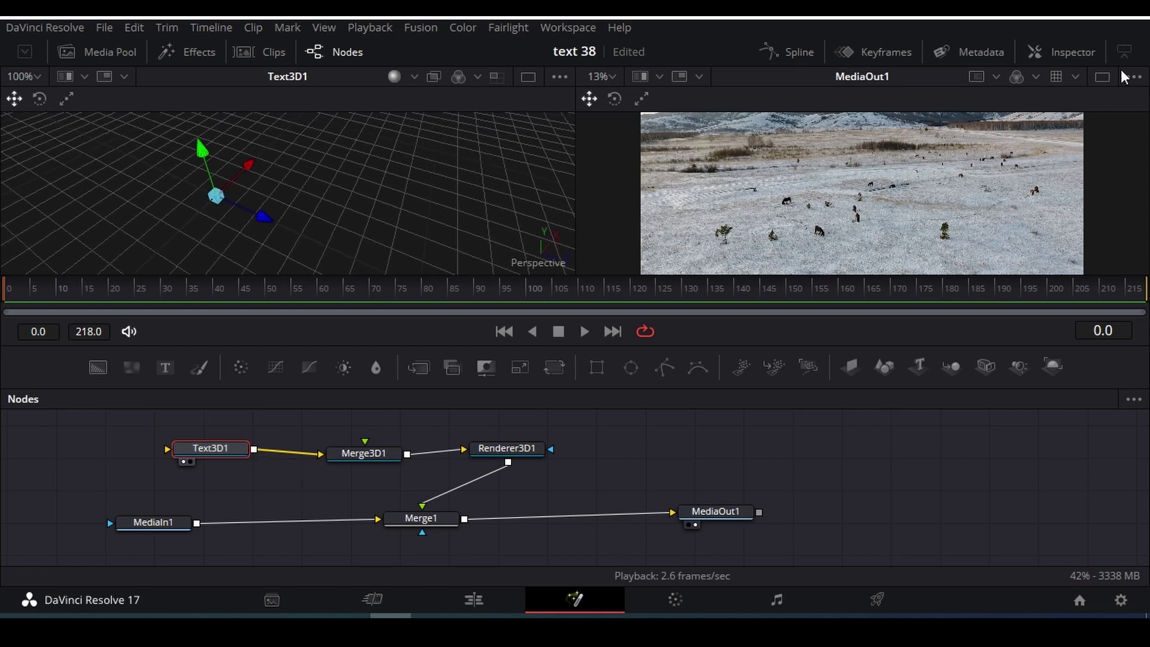
click(1072, 50)
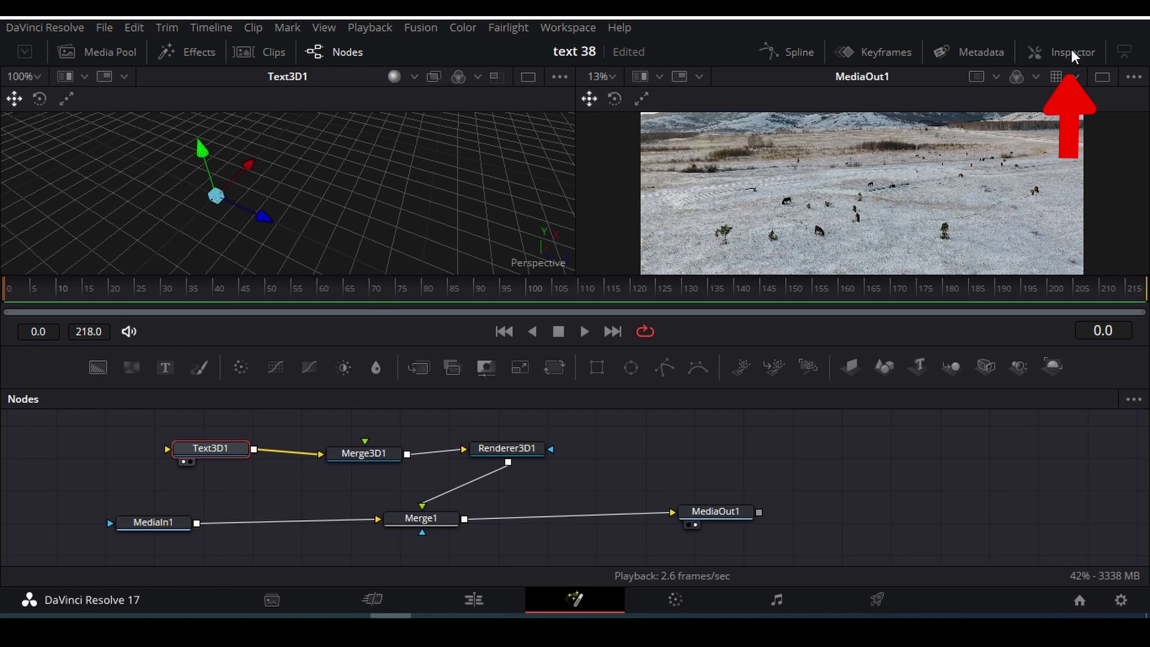
click(857, 247)
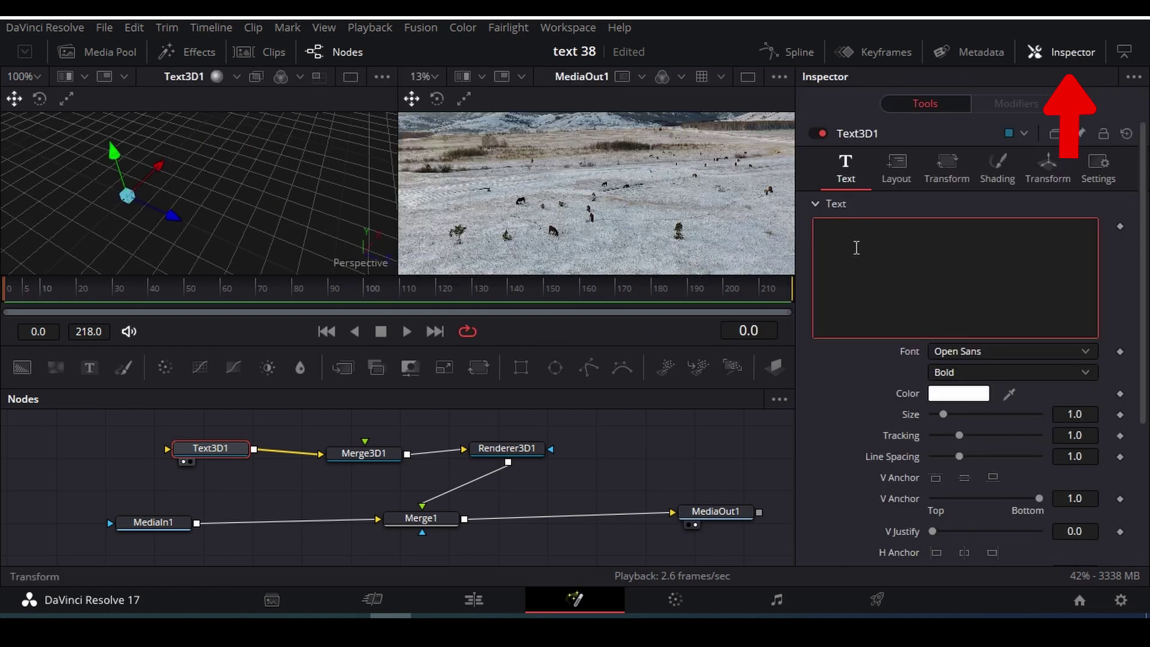
text(HELLO)
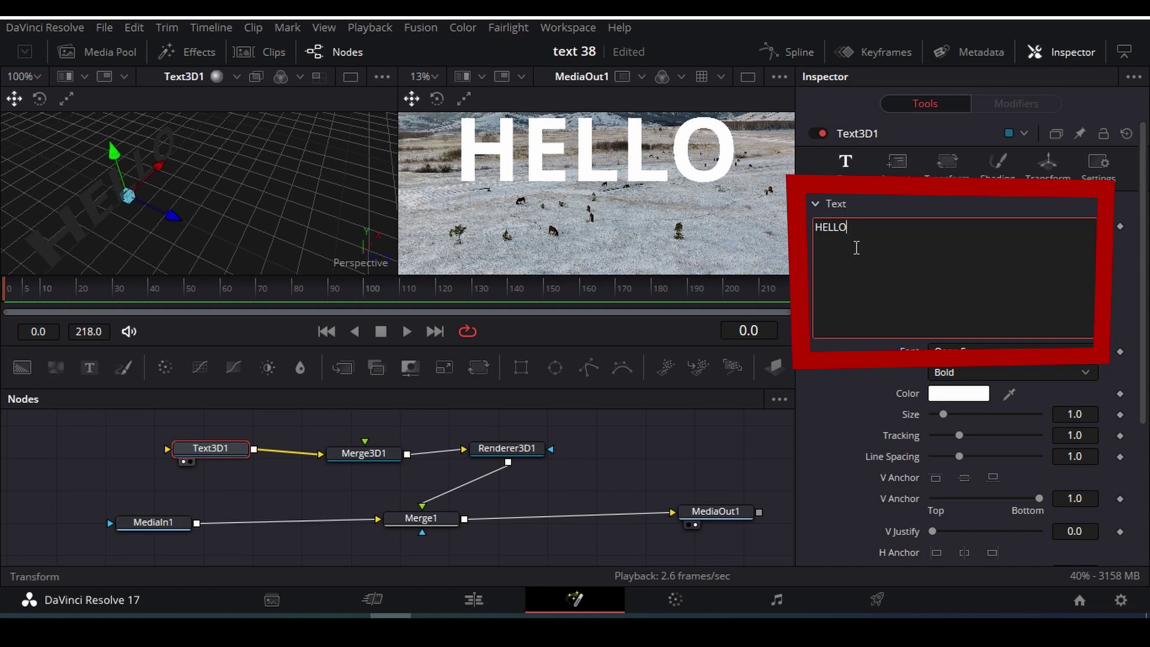
Toggle the Text3D1 viewer's lighting to compare how the HELLO text looks unlit and lit.
drag(238, 200, 210, 128)
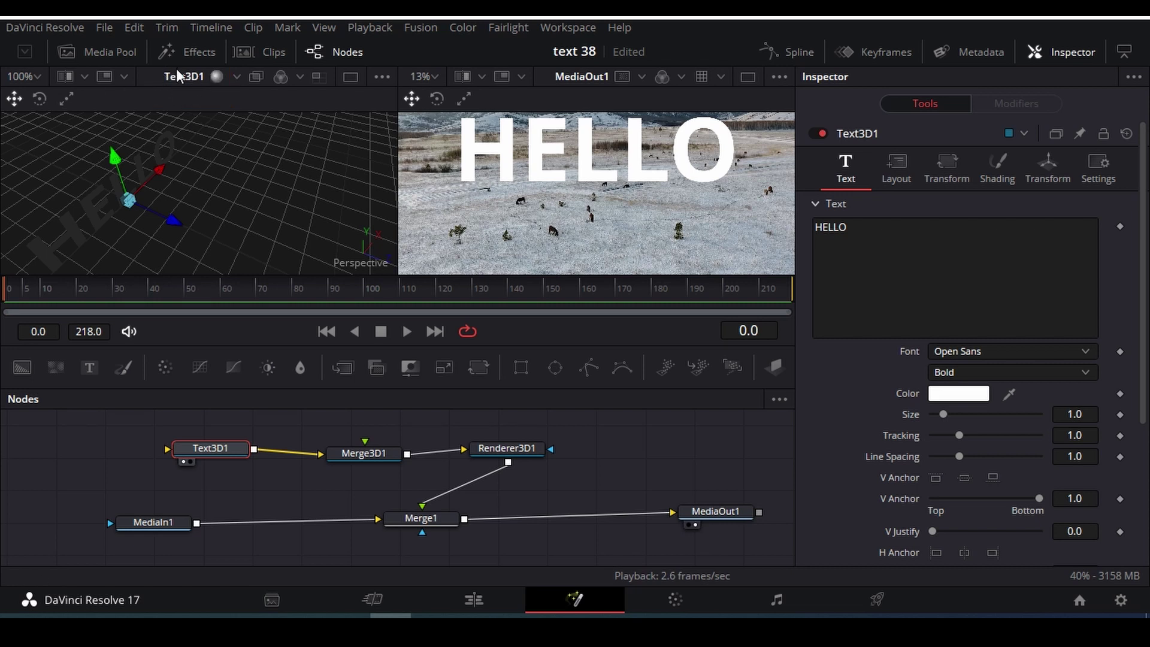
click(217, 77)
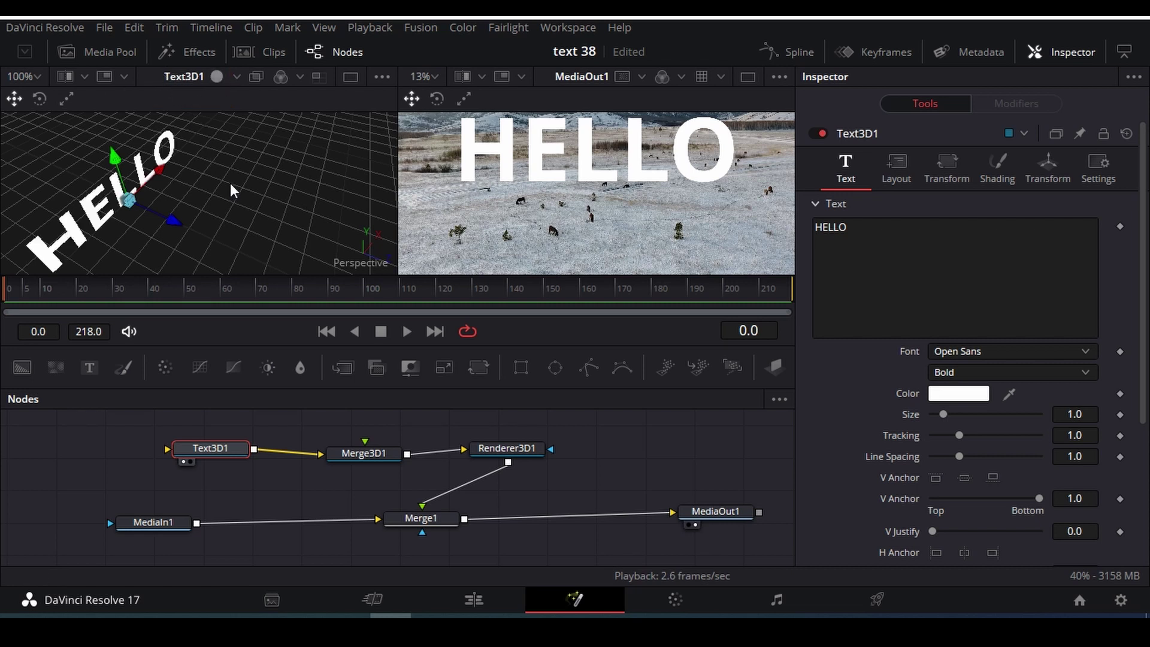
drag(230, 184, 287, 180)
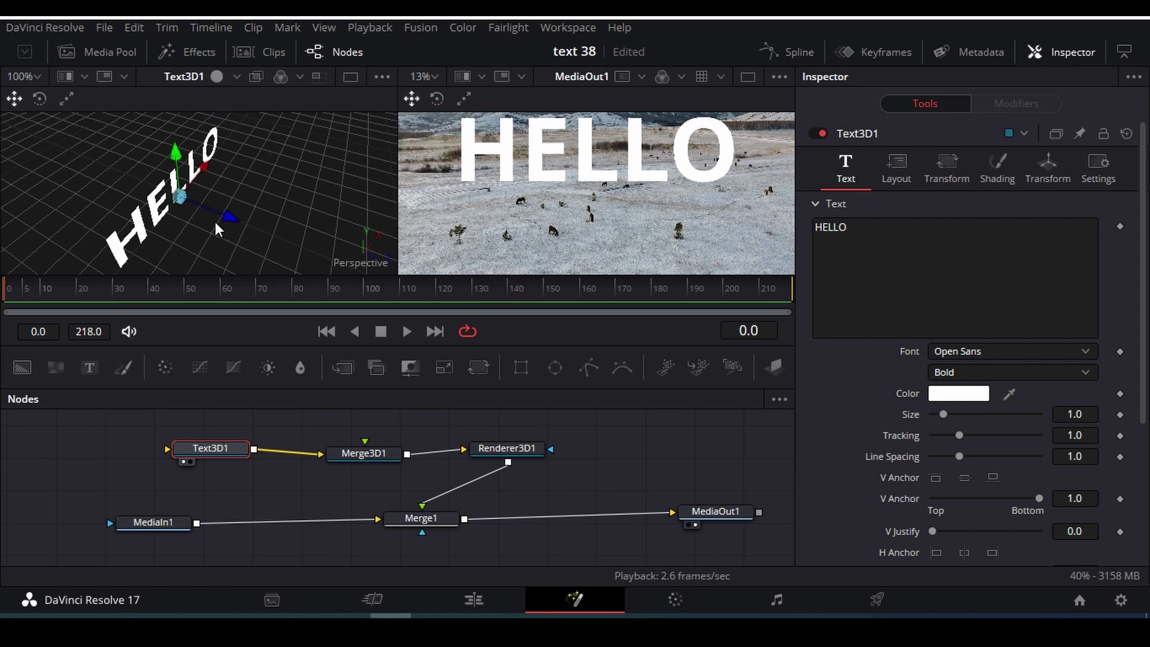
click(216, 76)
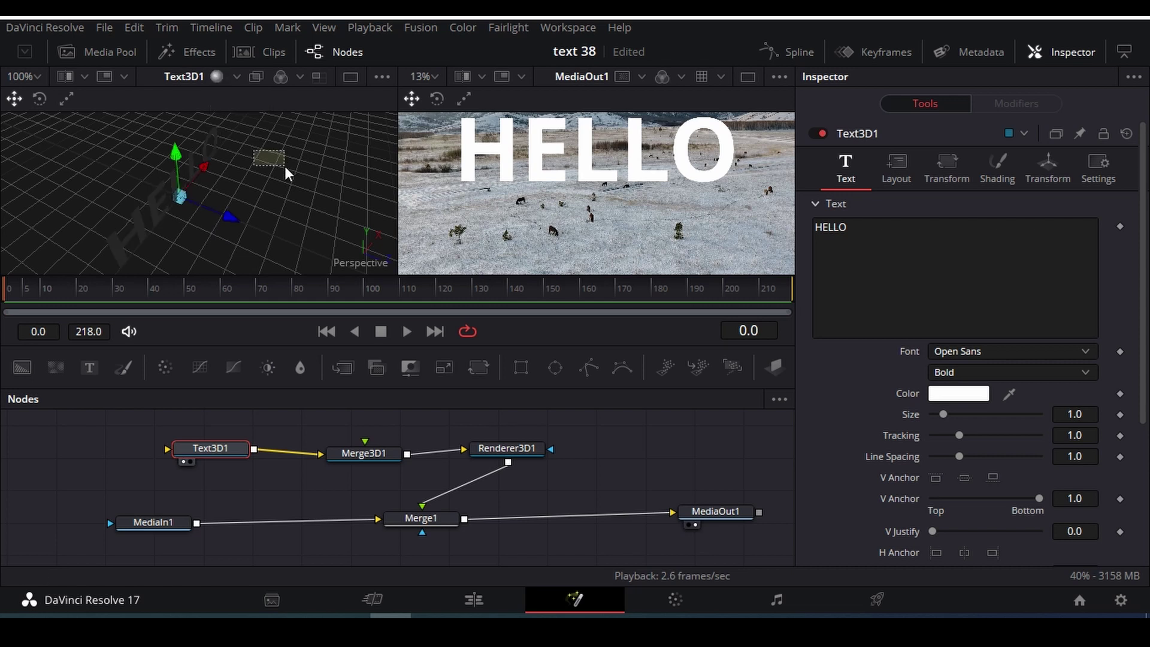
Save the project and set the HELLO text's extrusion depth to about 0.0719.
key(ctrl+s)
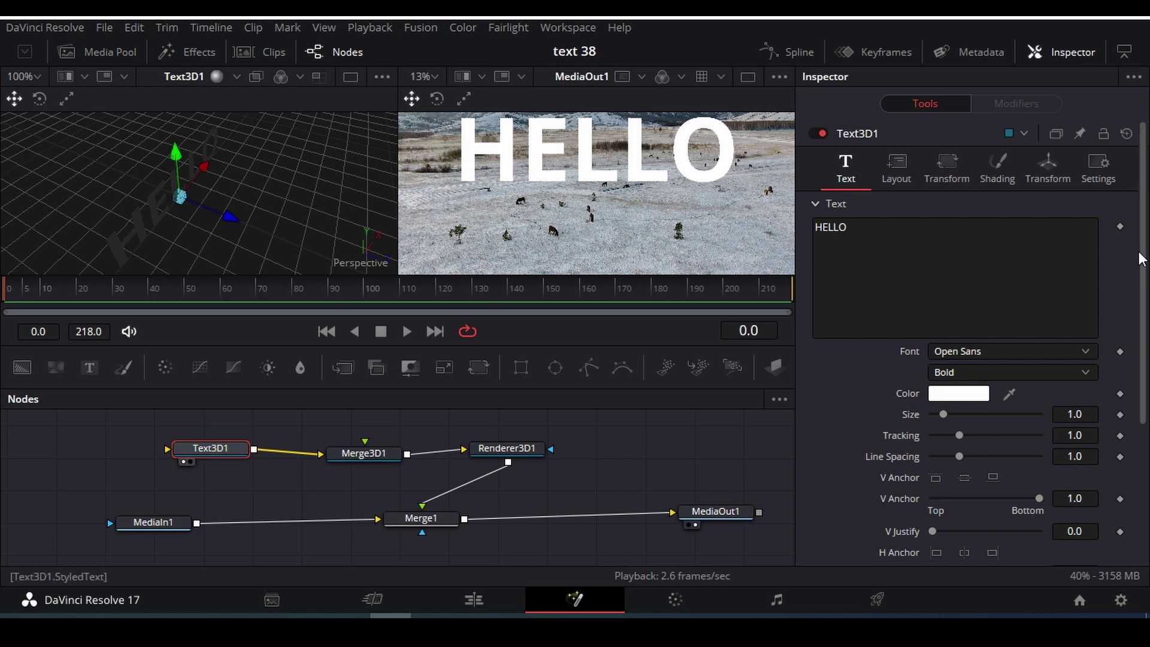
scroll(1141, 296, down, 2)
scroll(1141, 296, down, 5)
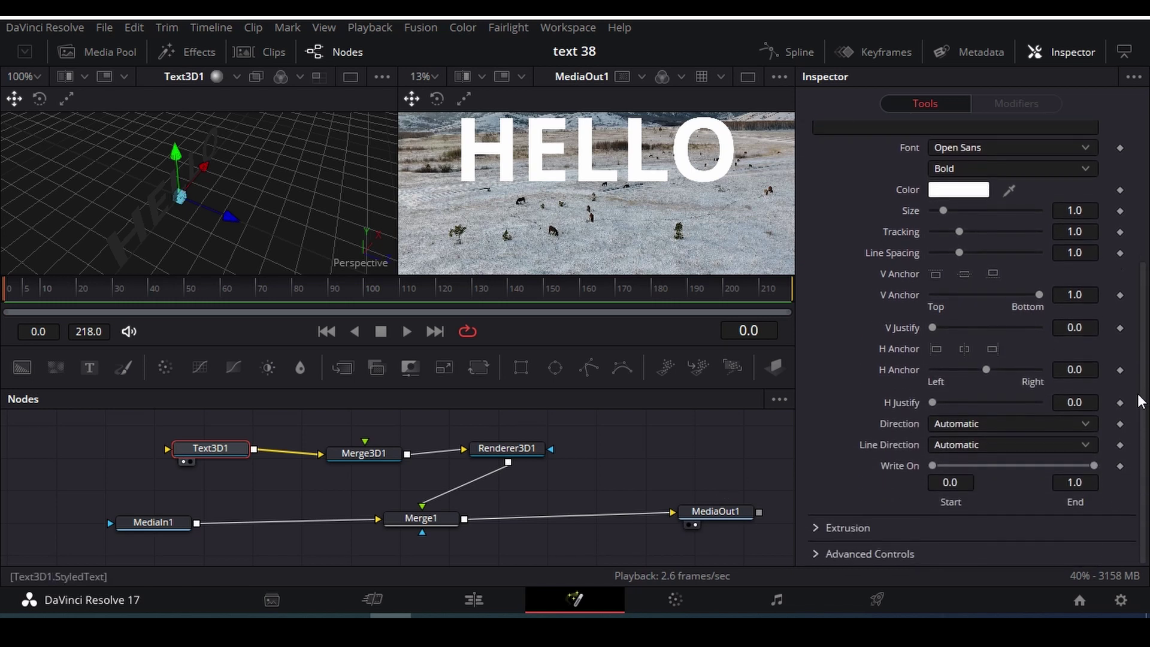
click(815, 525)
scroll(826, 479, down, 5)
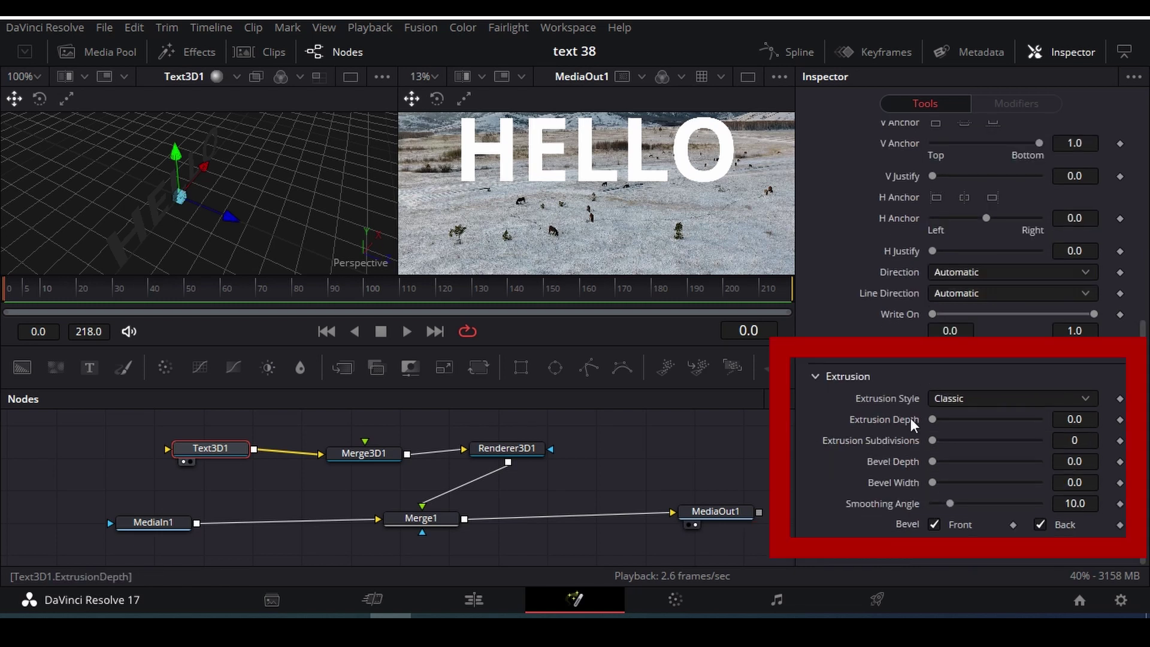
drag(1073, 419, 1121, 419)
drag(296, 236, 307, 200)
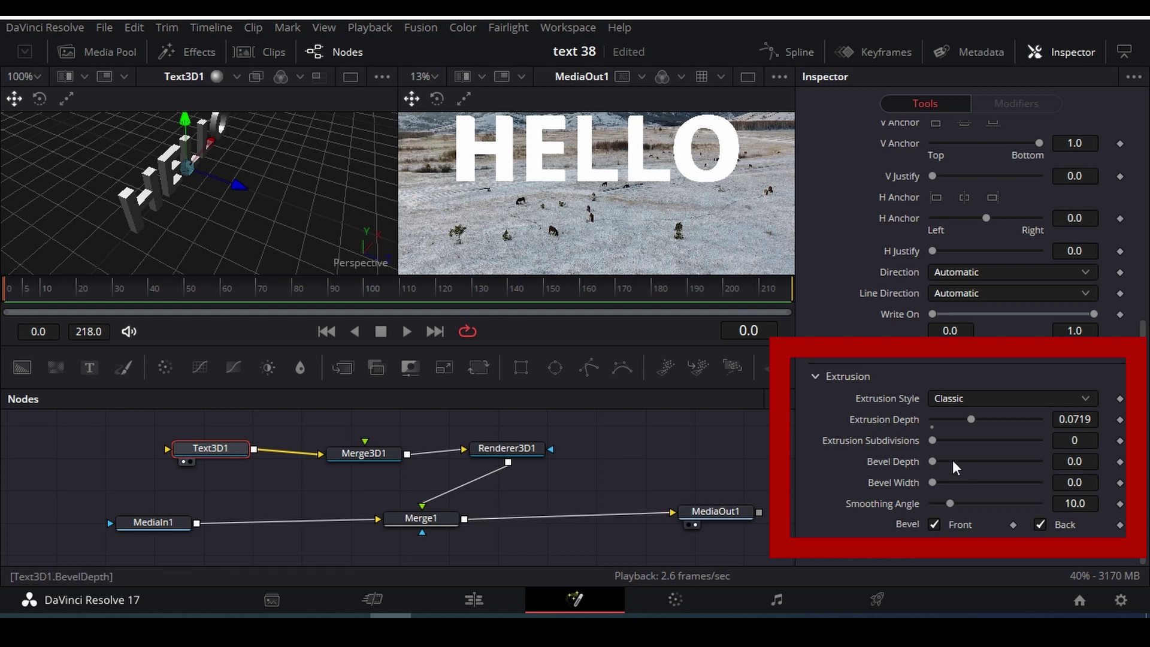
Bevel the extruded HELLO text with a bevel depth of about 0.0188 and a bevel width of about 0.0106.
click(1070, 464)
text(0.0075)
key(Return)
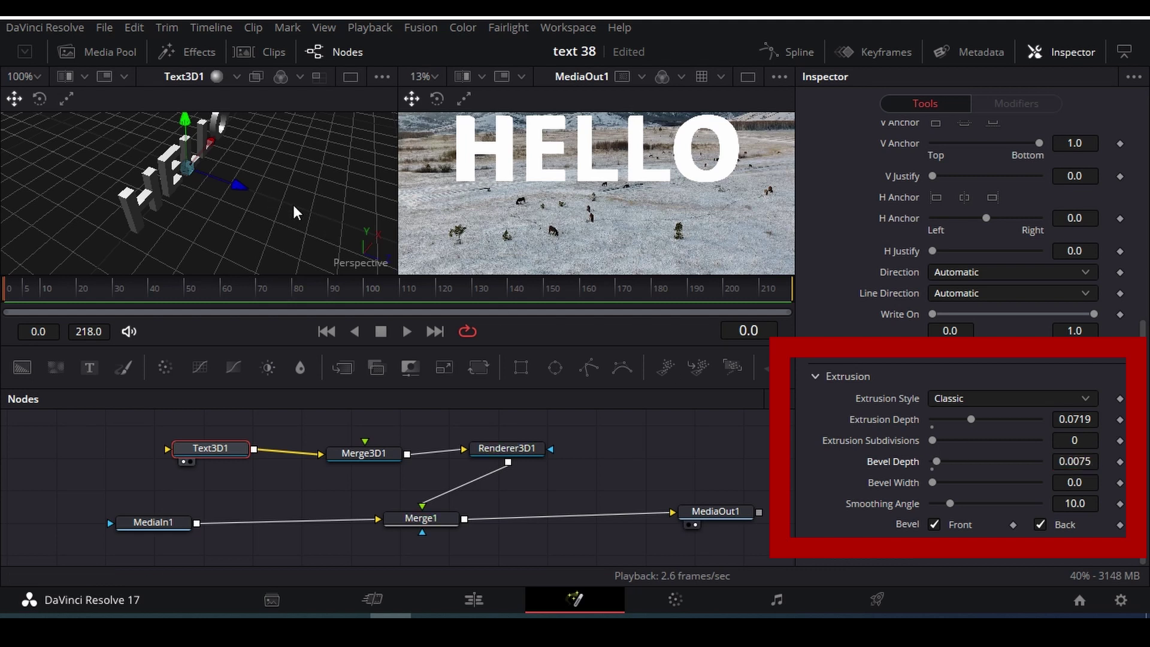
scroll(240, 195, up, 10)
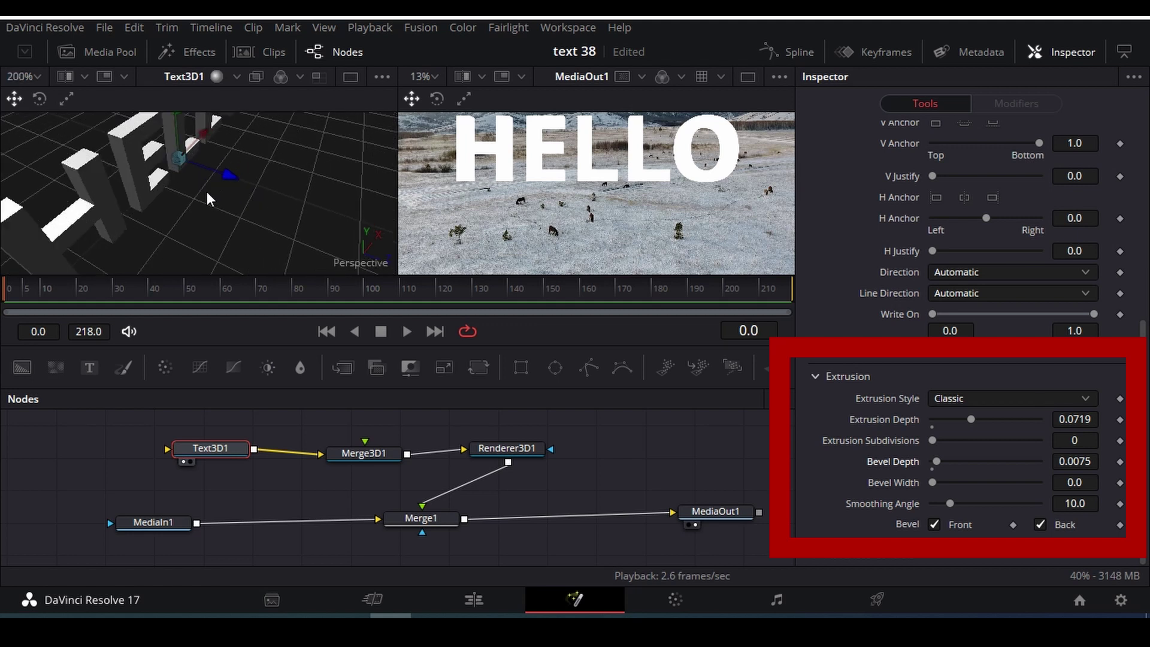
drag(278, 206, 276, 168)
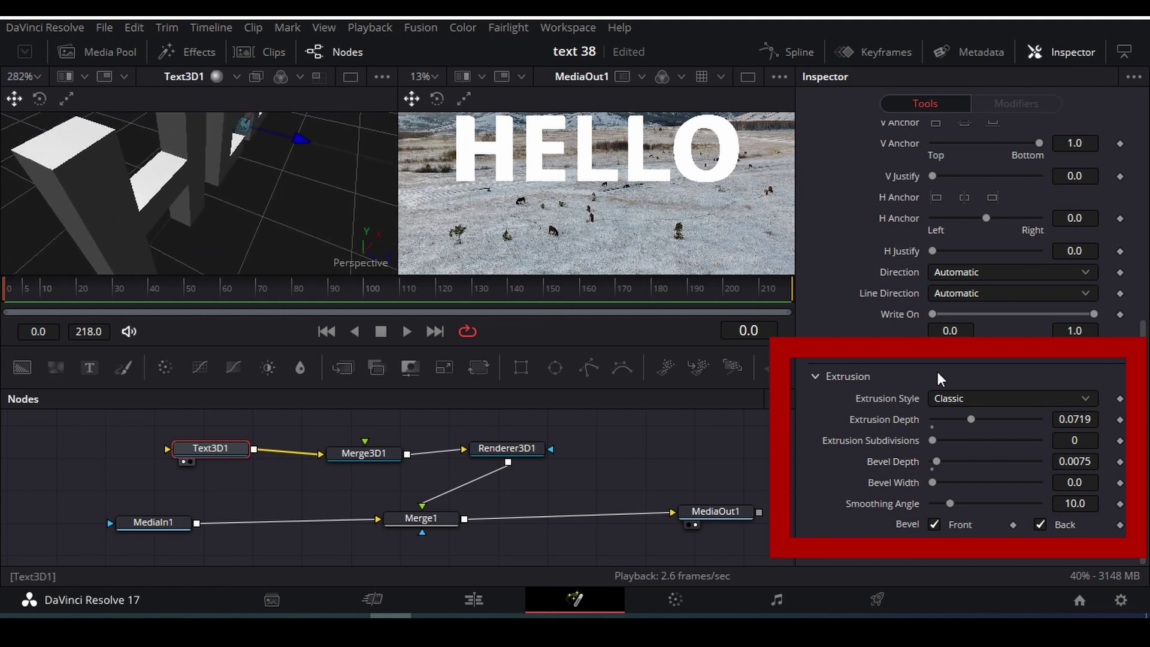
drag(1076, 479, 1096, 479)
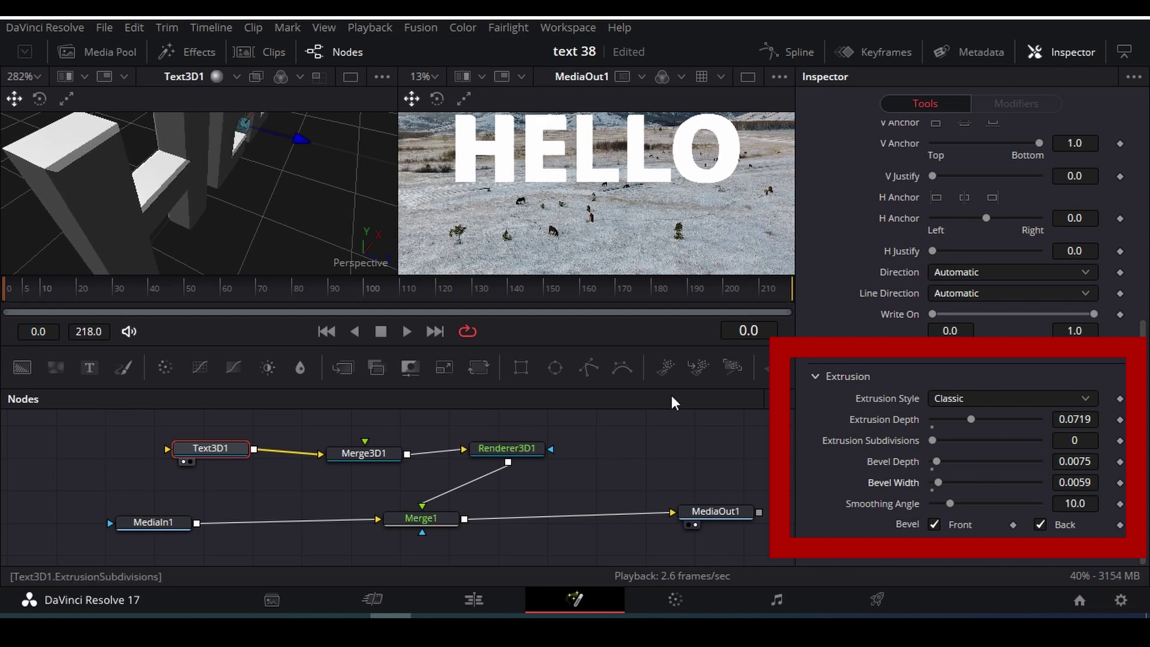
drag(284, 225, 263, 232)
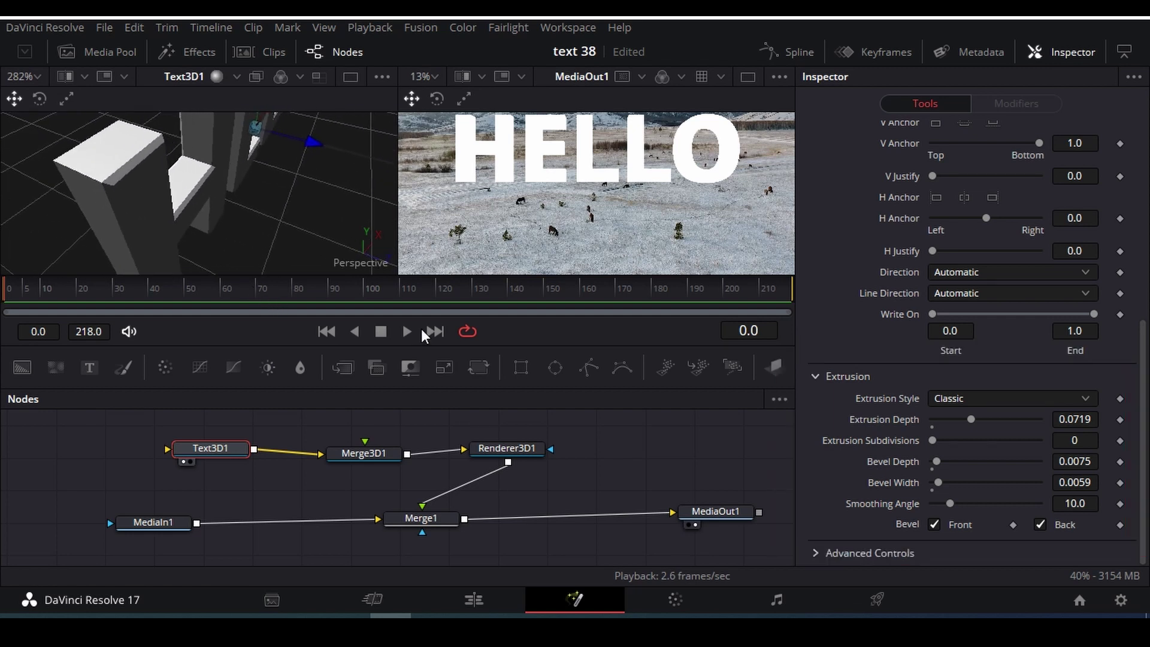
drag(1070, 486, 1101, 462)
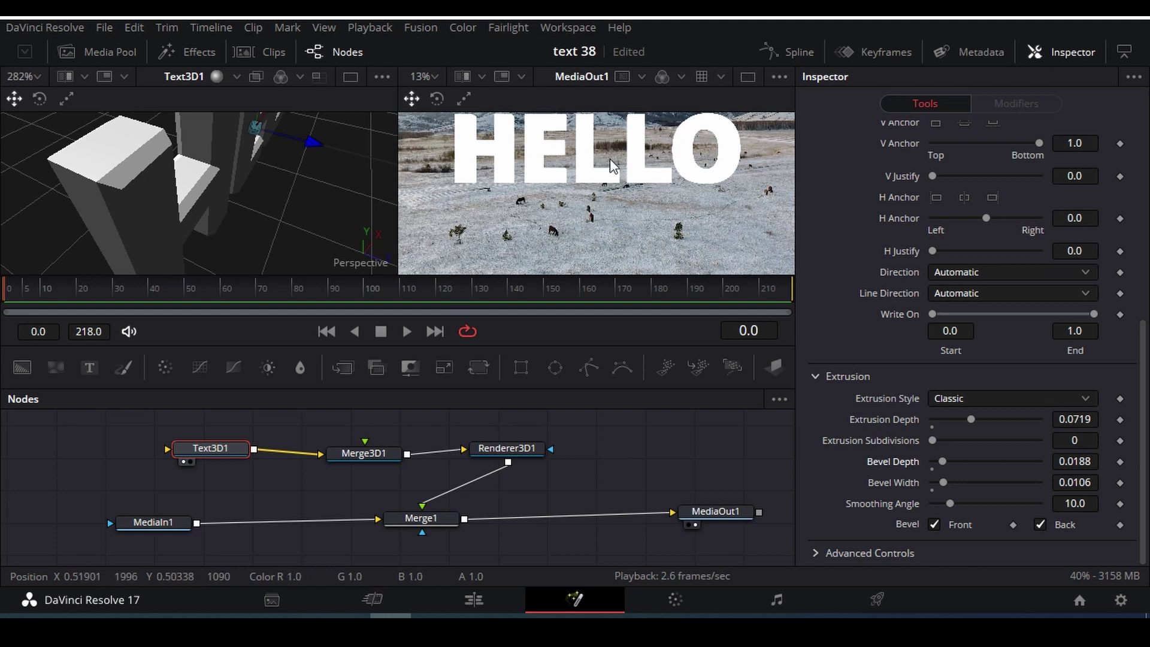
Set the HELLO text's material color to green with hue 0.288, saturation 0.958 and value 0.63.
scroll(850, 282, up, 10)
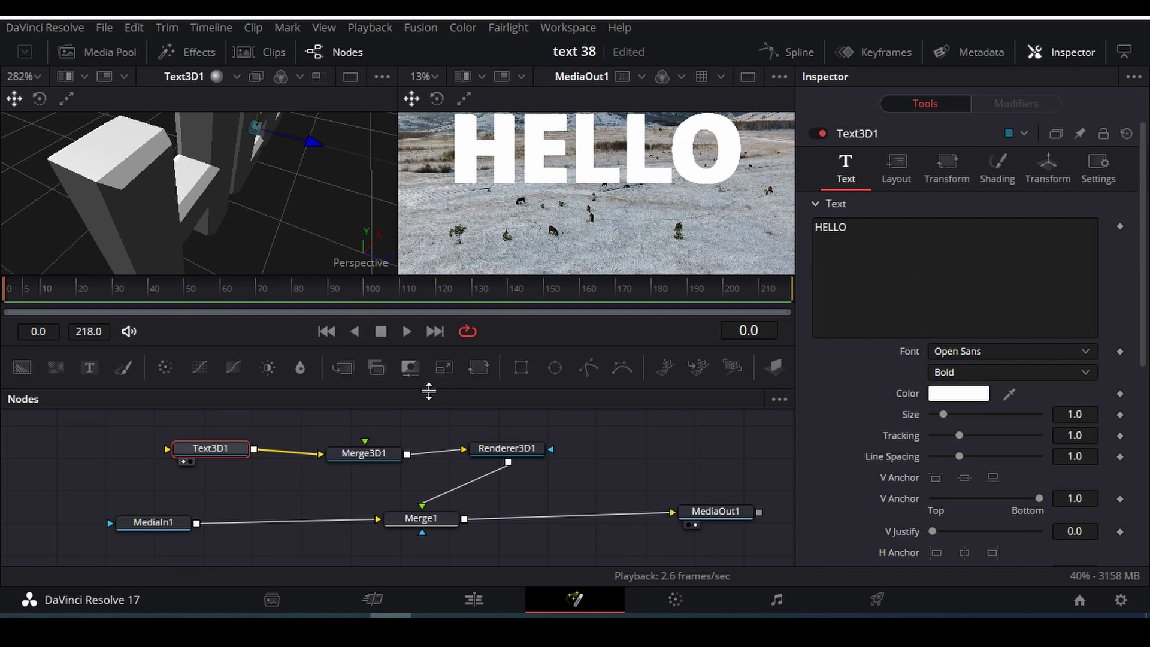
mouse_move(423, 389)
mouse_down()
mouse_move(427, 429)
mouse_move(422, 383)
mouse_up()
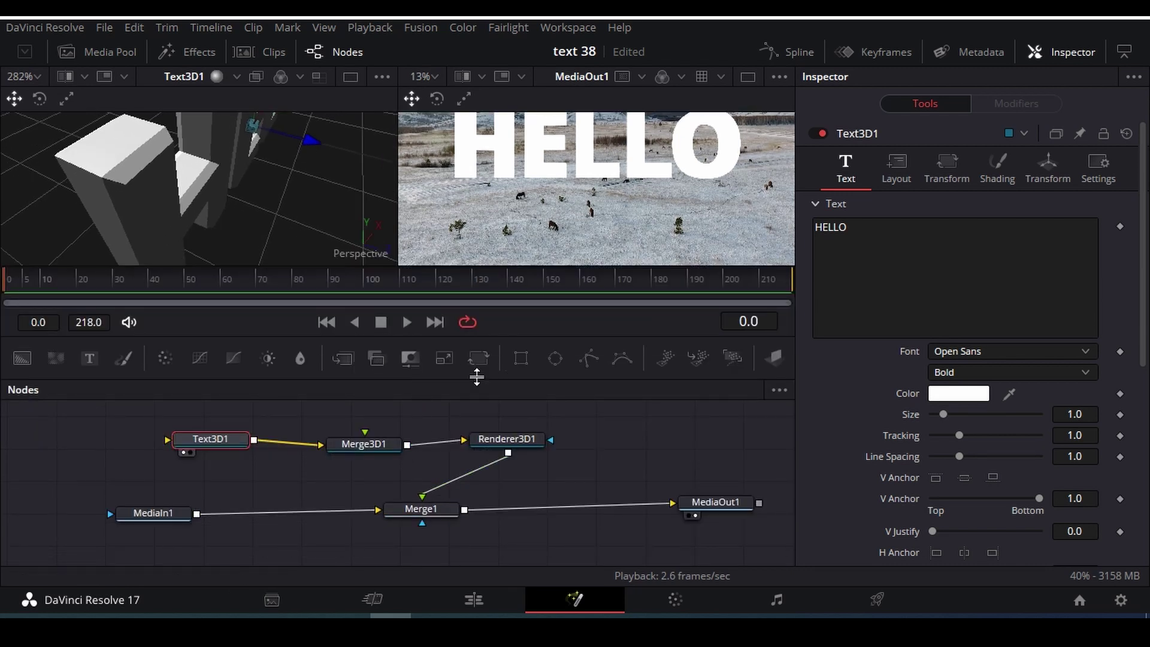
click(1002, 171)
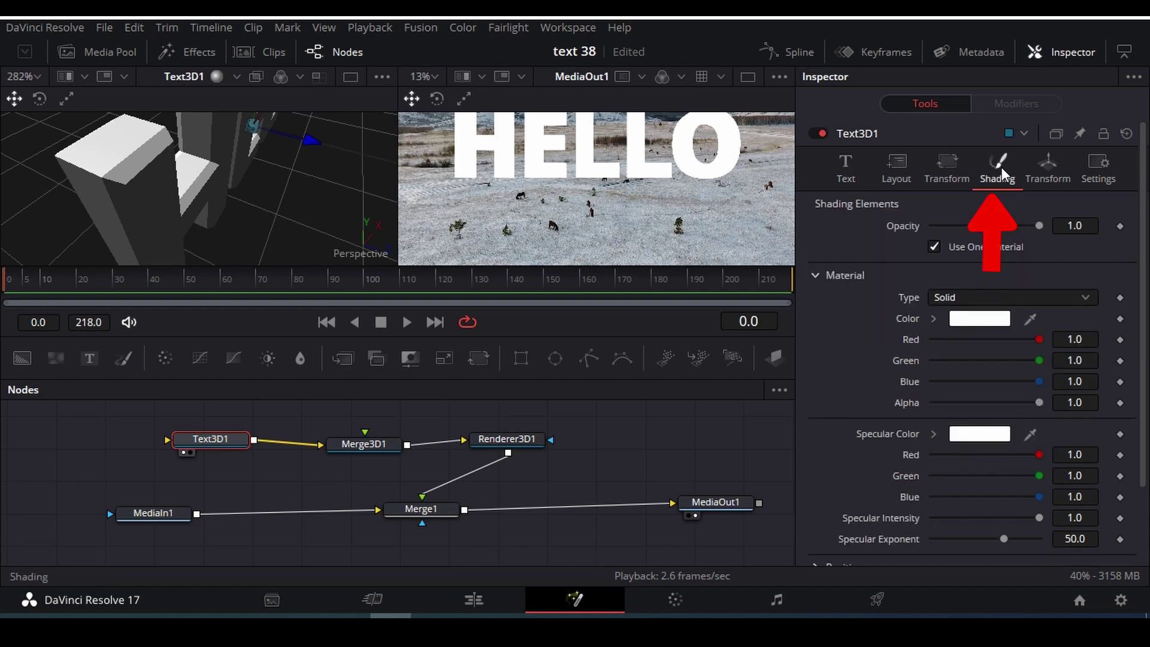
click(934, 319)
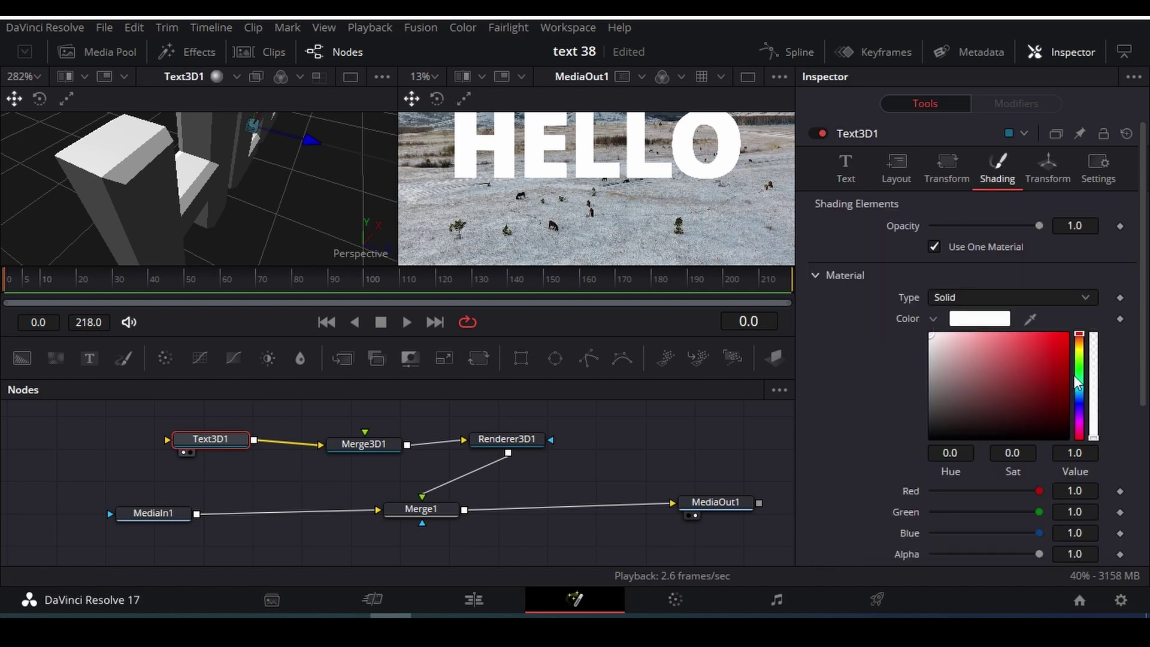
mouse_move(1078, 378)
mouse_down()
mouse_move(1080, 366)
mouse_move(1050, 354)
mouse_move(1077, 343)
mouse_move(1063, 373)
mouse_up()
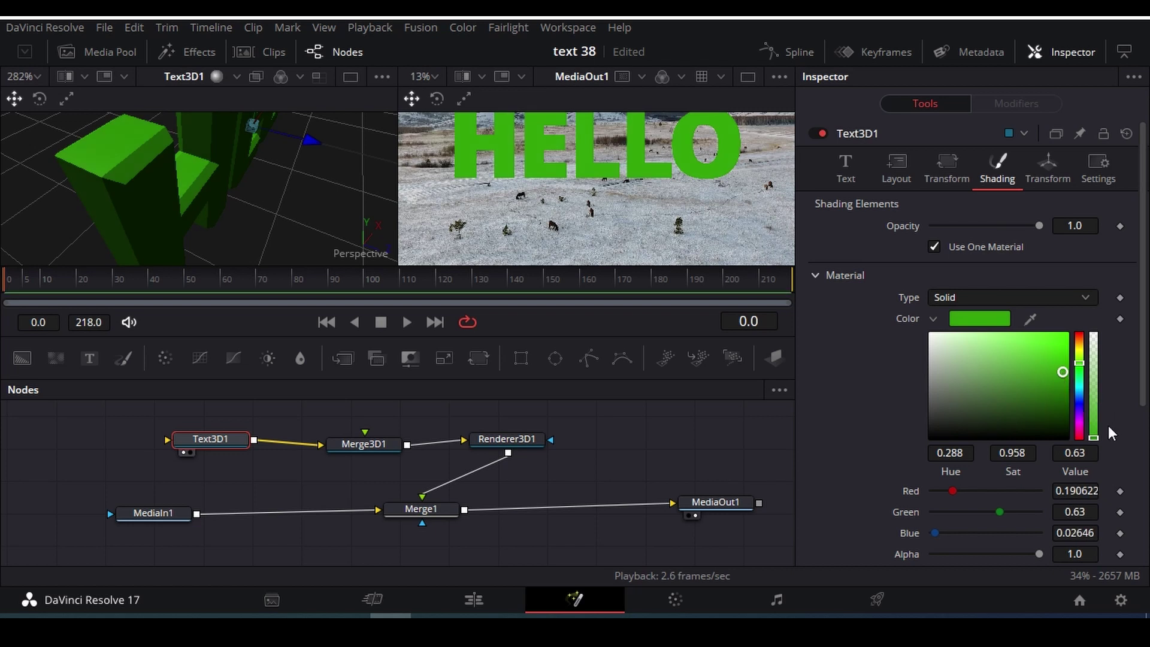
click(936, 320)
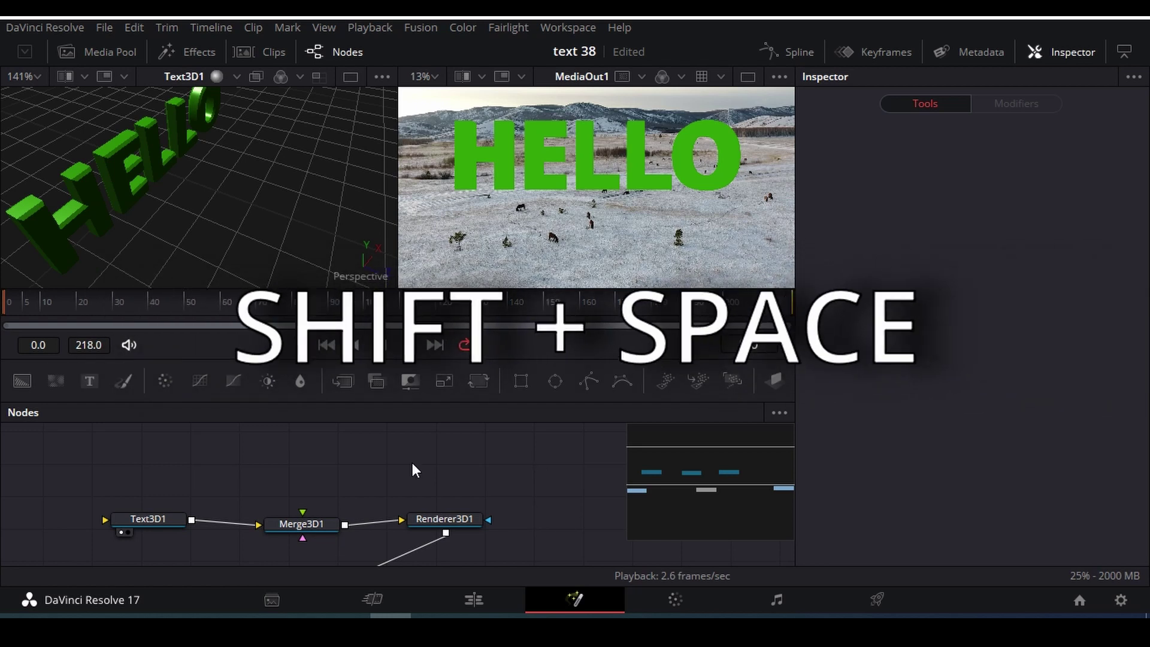
Add a Point Light node above Merge3D1 and connect its output to Merge3D1.
key(shift+space)
text(point)
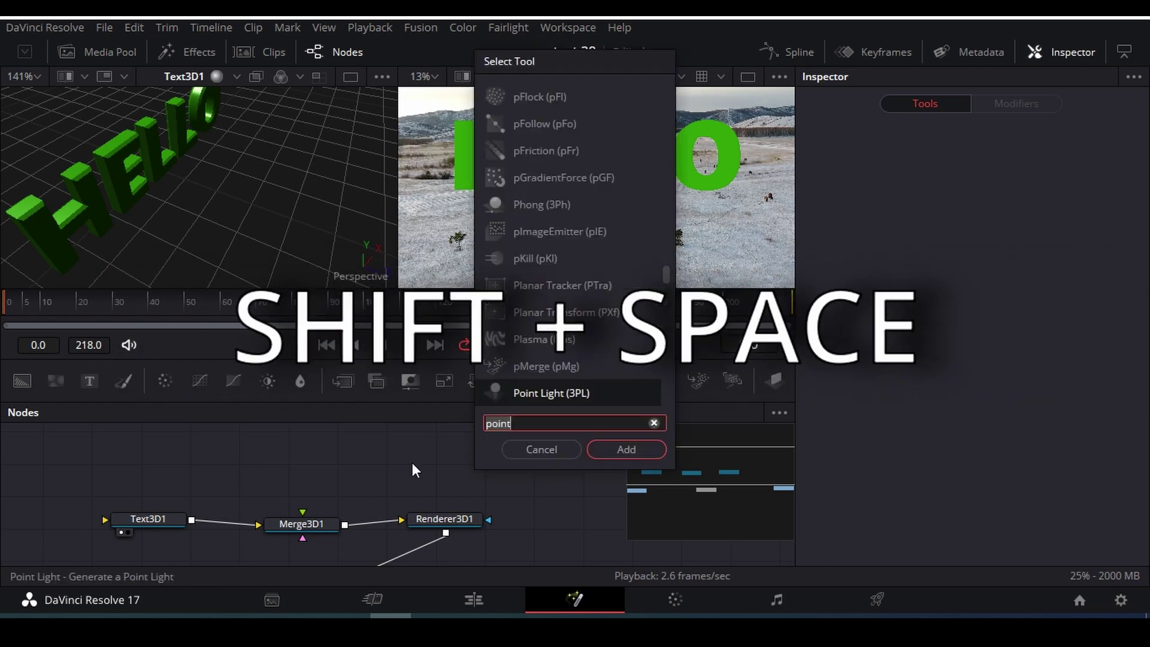
key(BackSpace)
key(BackSpace)
key(BackSpace)
key(BackSpace)
key(BackSpace)
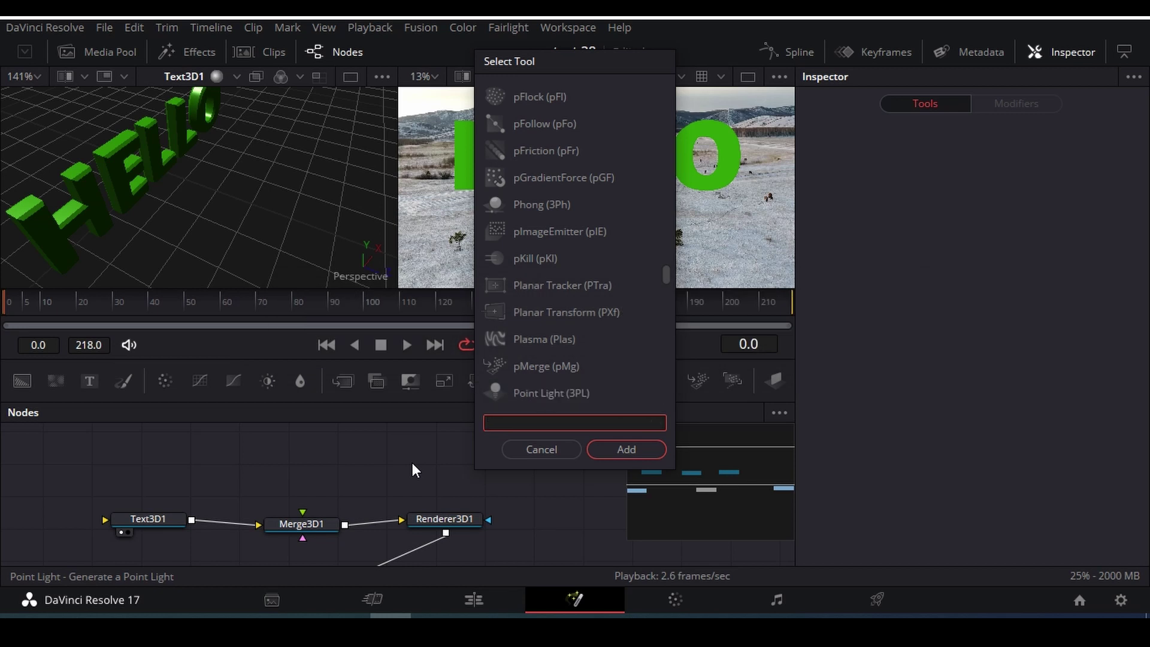
text(po)
key(BackSpace)
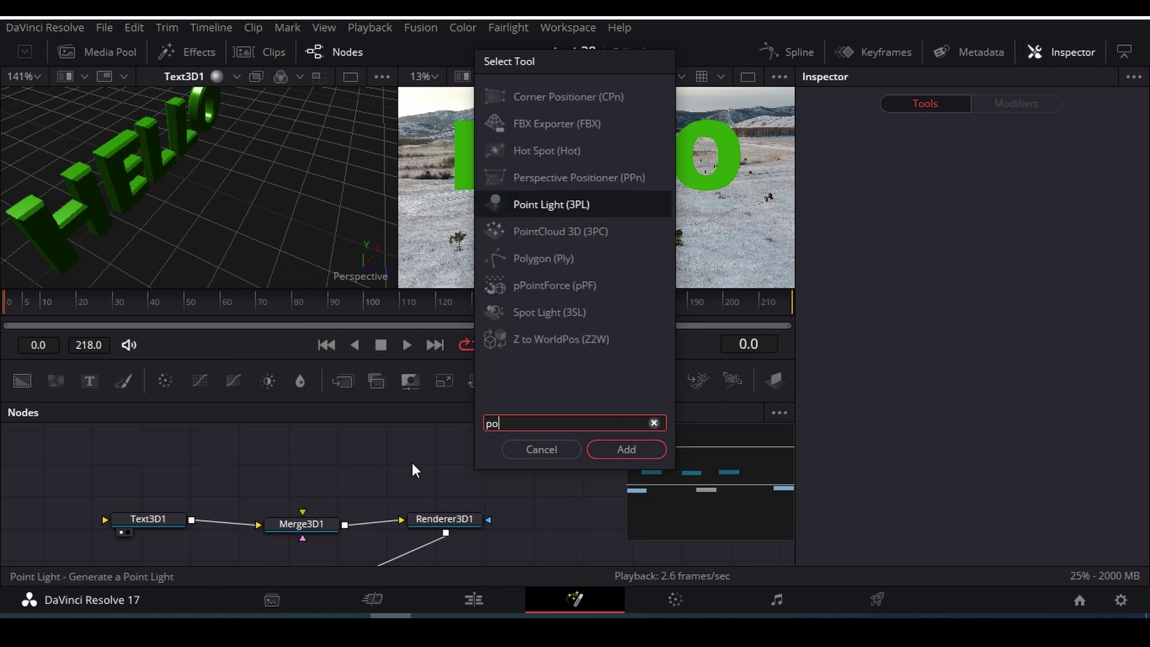
text(int)
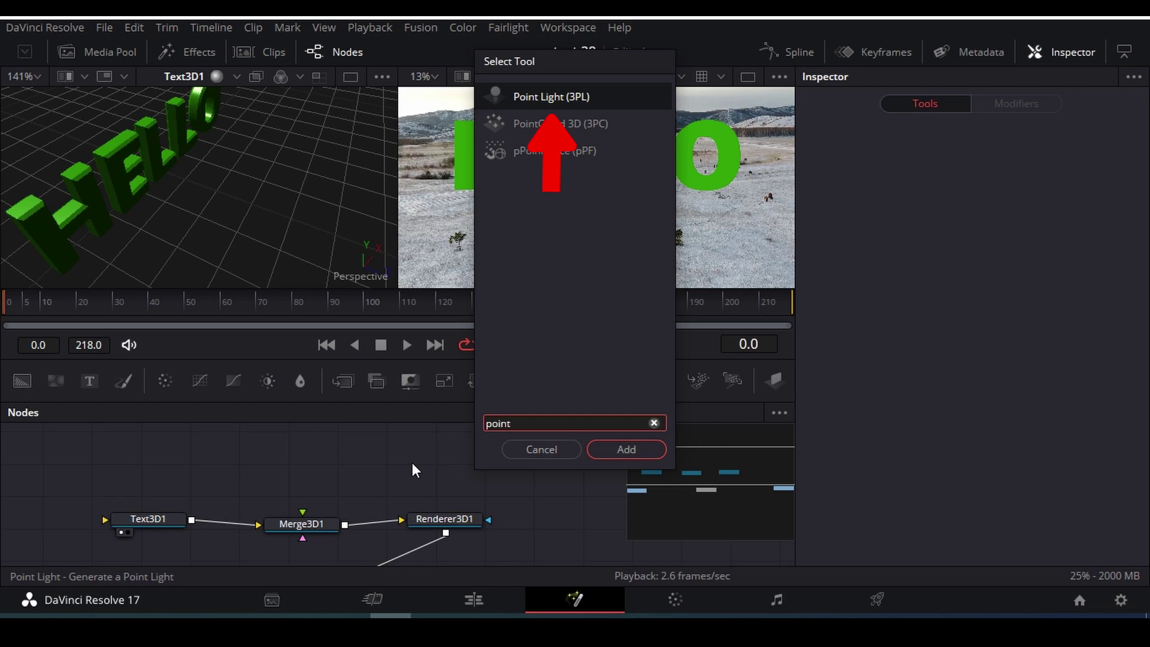
key(Return)
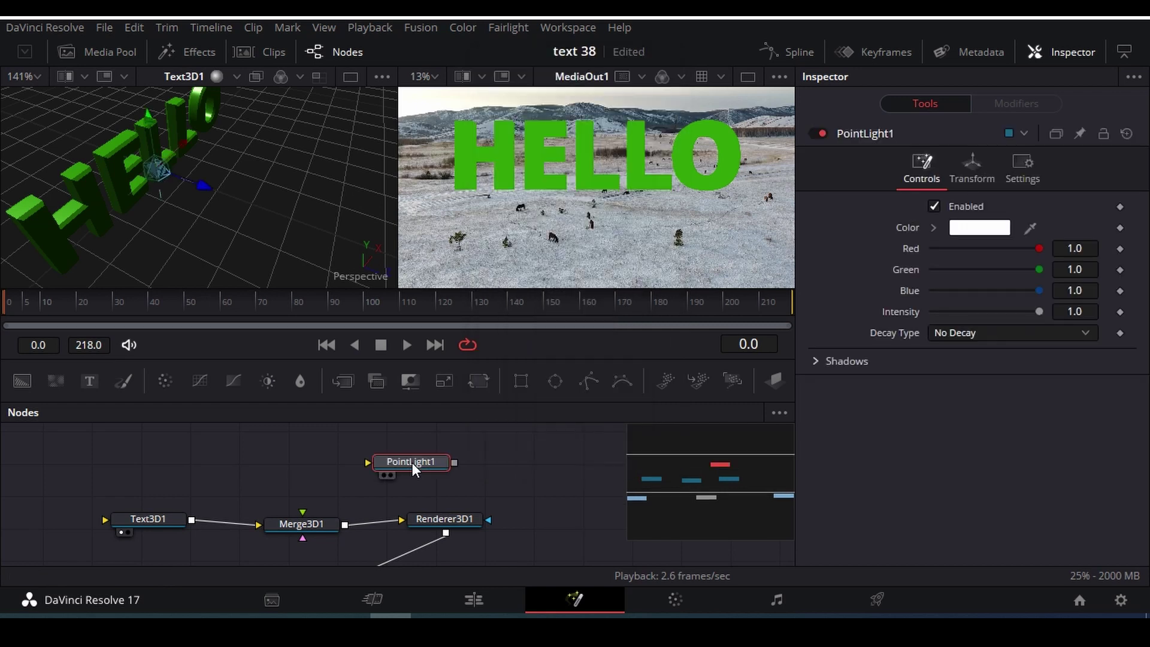
drag(412, 462, 298, 446)
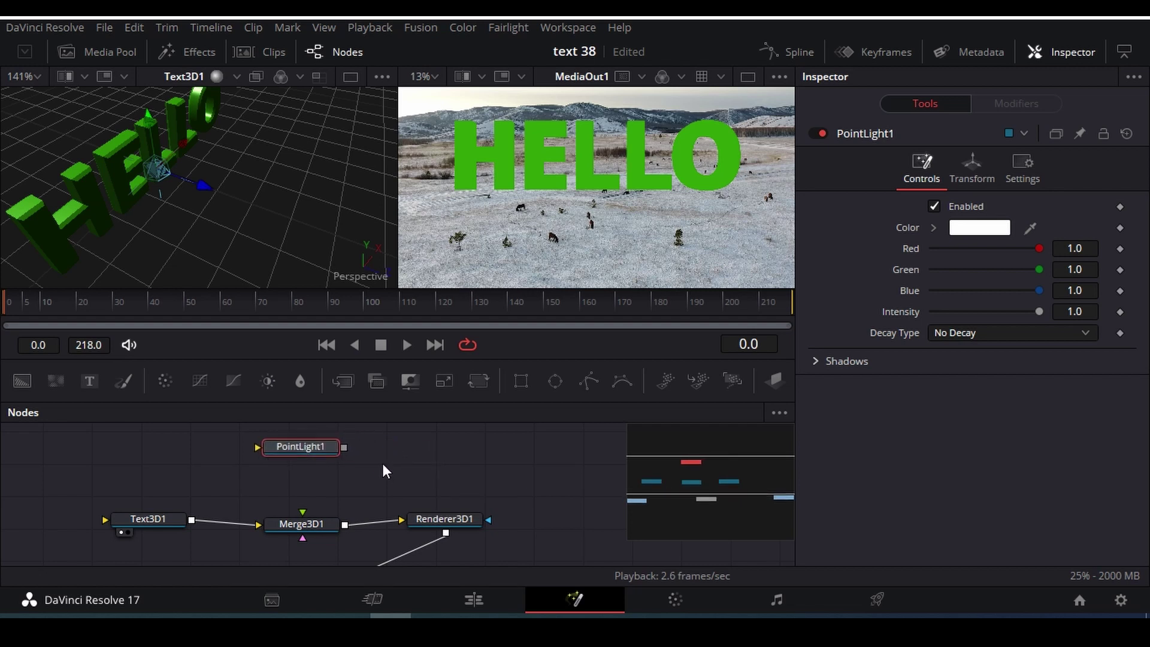
drag(345, 446, 307, 524)
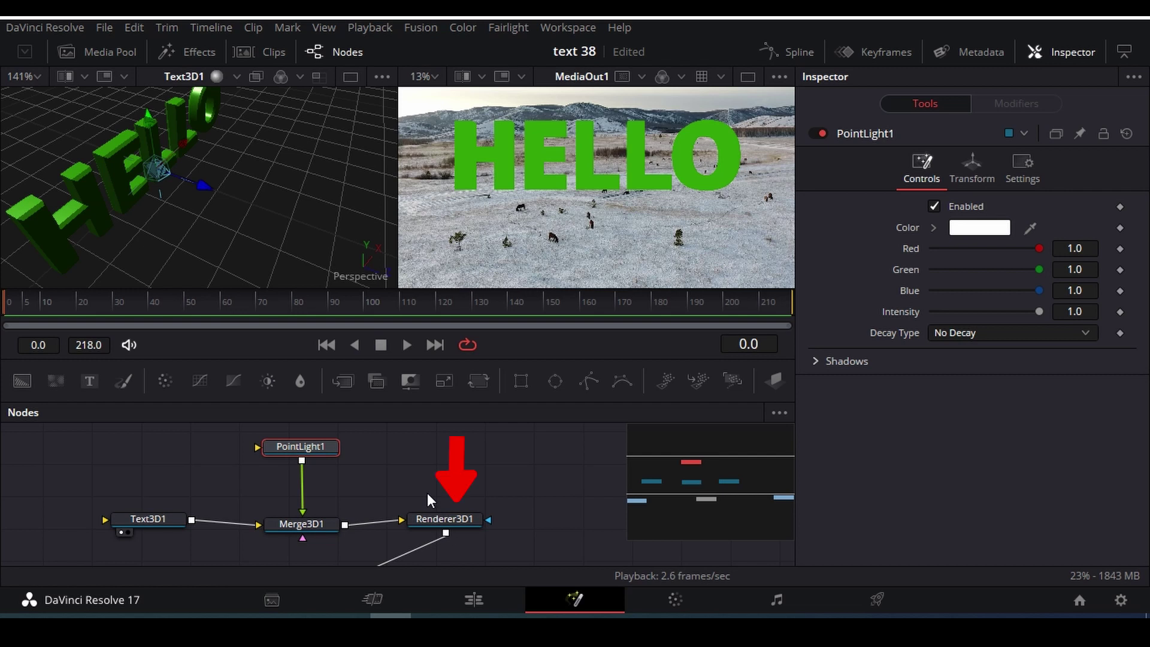
Enable both lighting and shadows on the Renderer3D1 node.
click(456, 519)
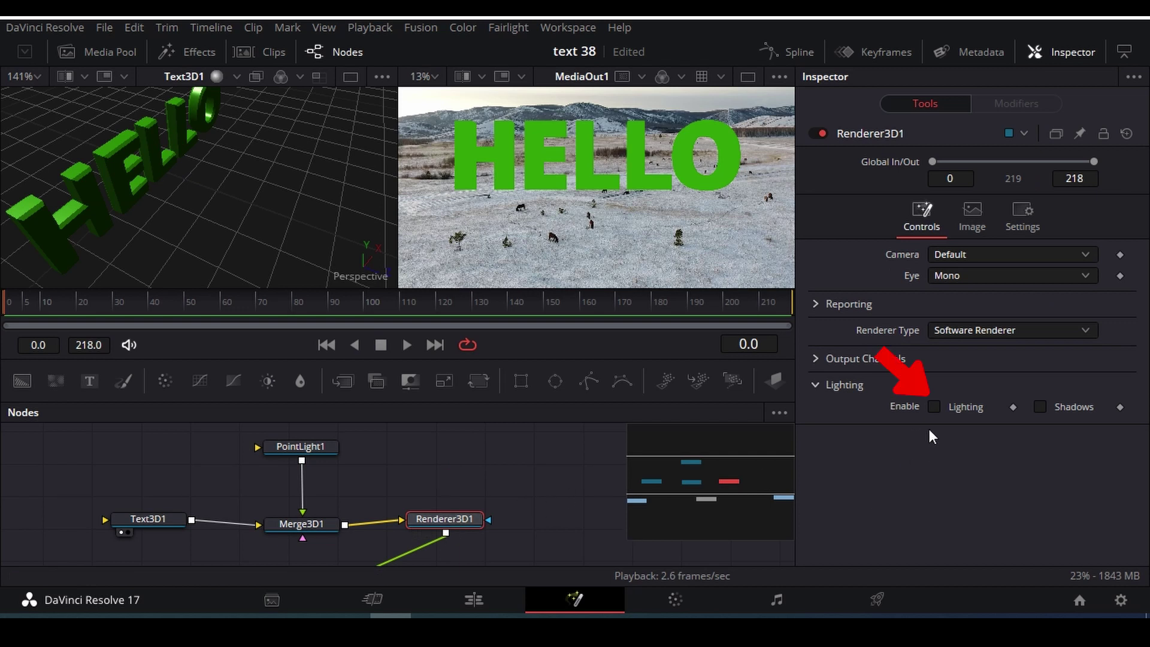
click(933, 404)
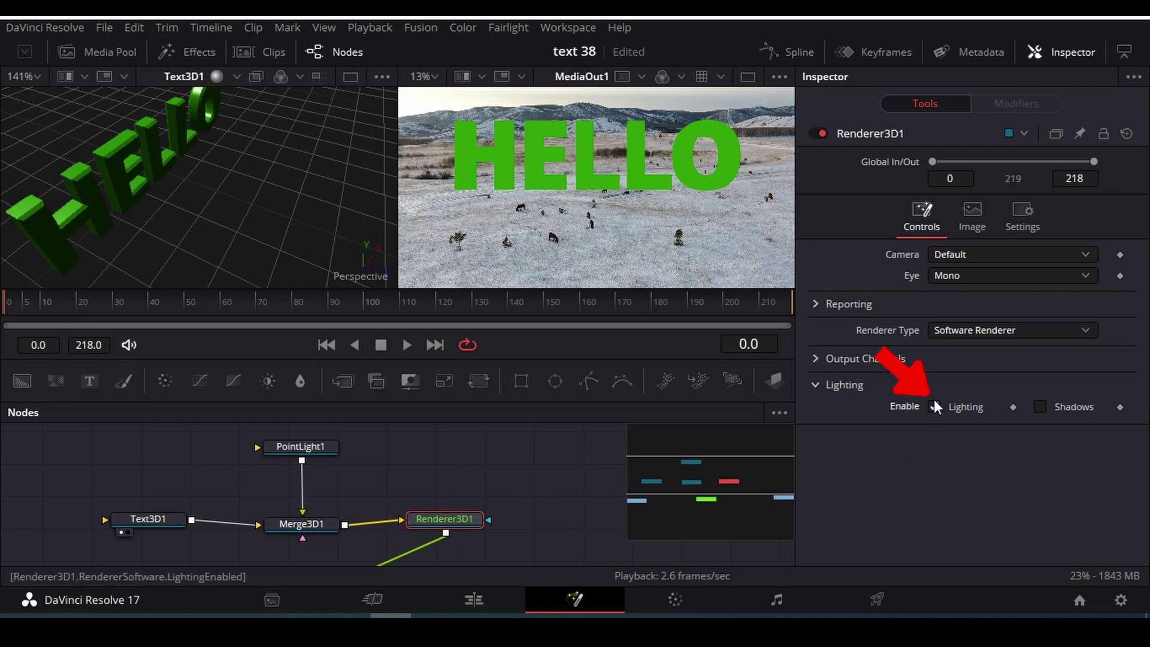
click(1040, 406)
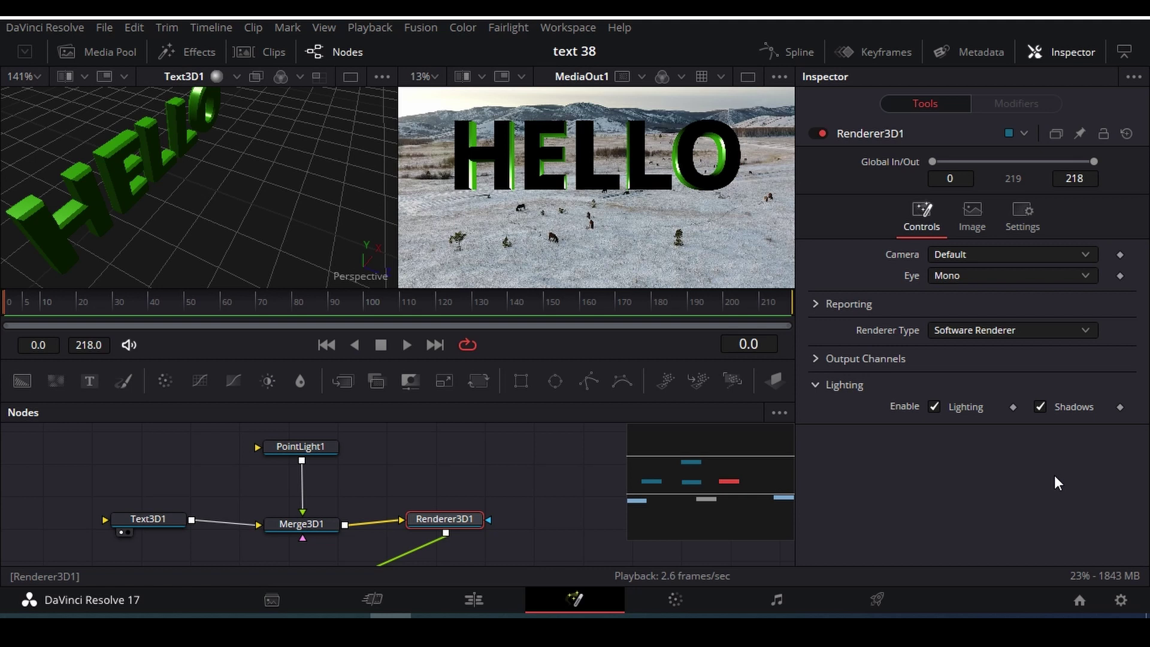
Position PointLight1 in front of the HELLO text at X -0.491, Y 0.169 and Z 0.85.
click(302, 449)
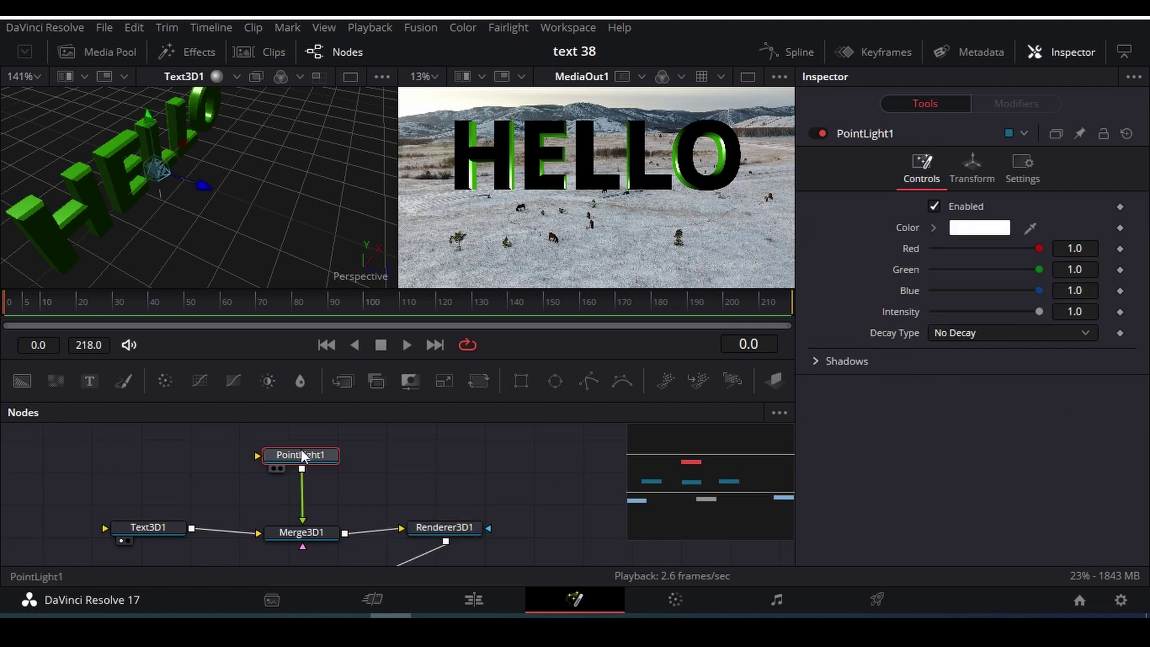
click(962, 175)
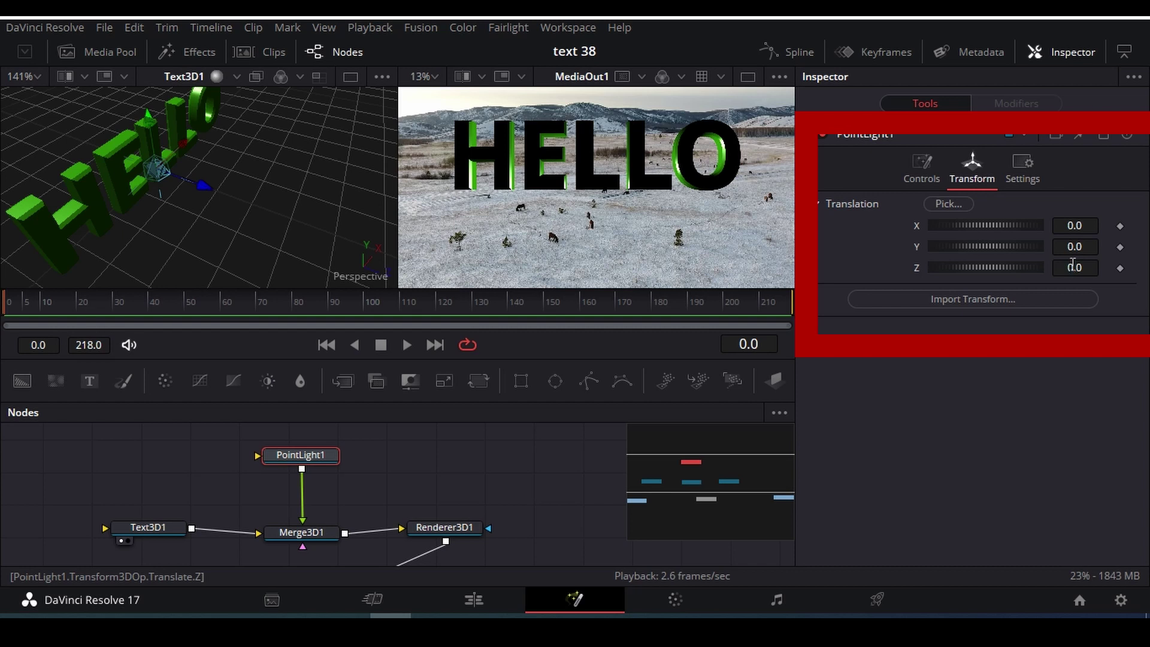
drag(1076, 269, 1126, 269)
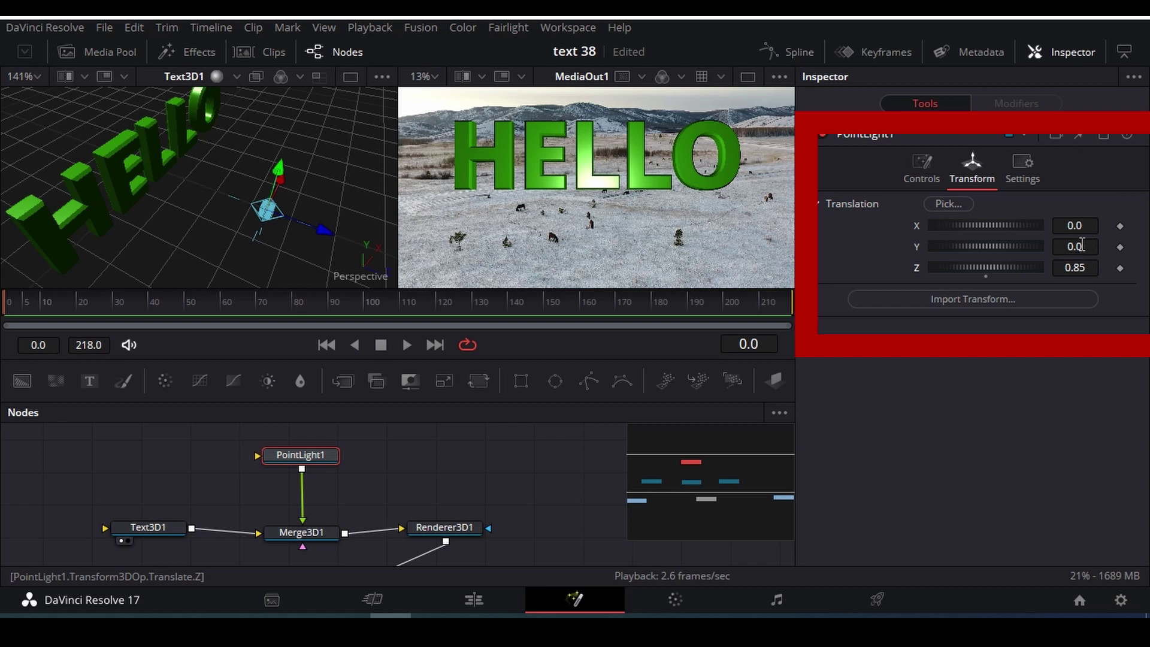
drag(1079, 251, 1102, 250)
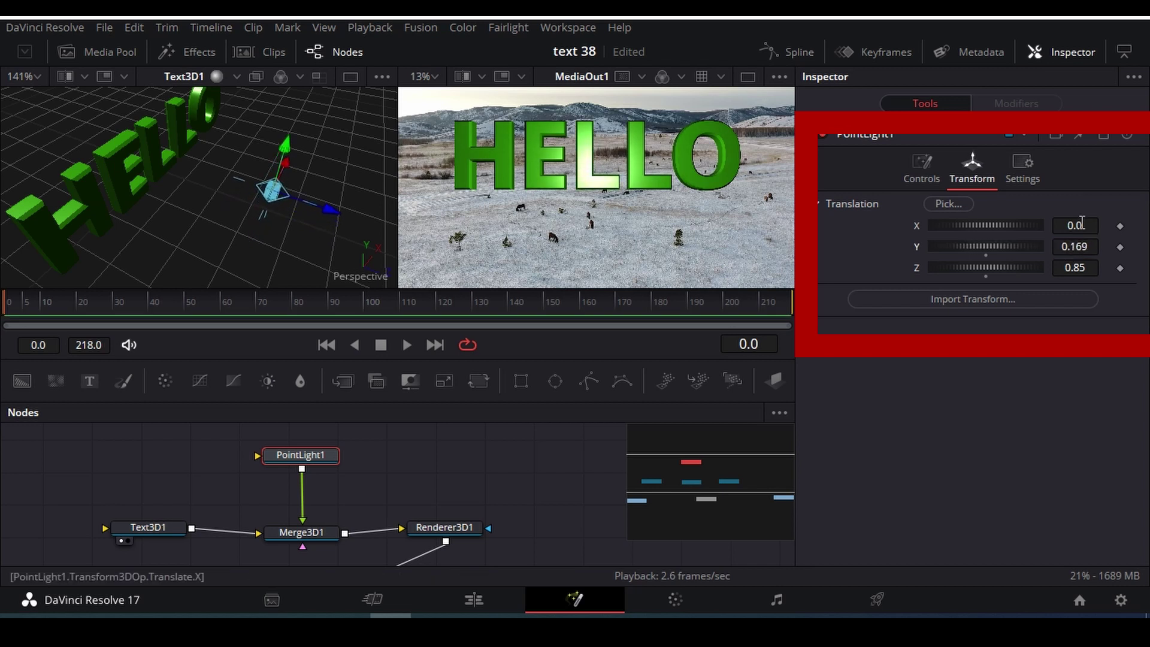
drag(1081, 225, 664, 202)
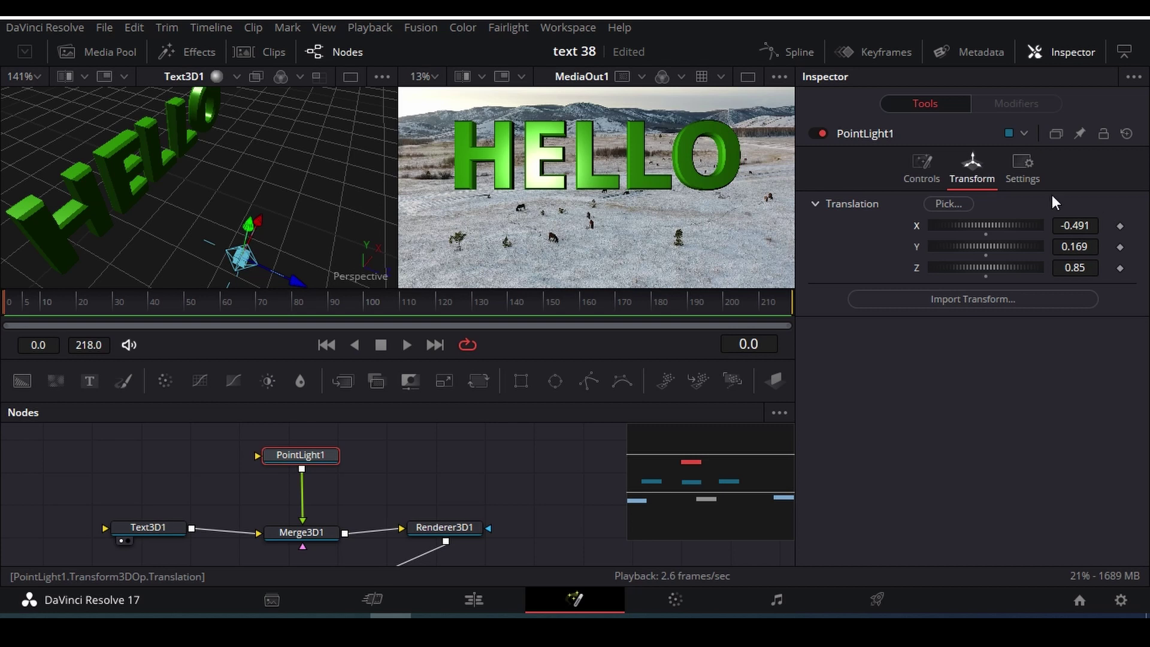
Tint PointLight1's light color yellow.
click(917, 180)
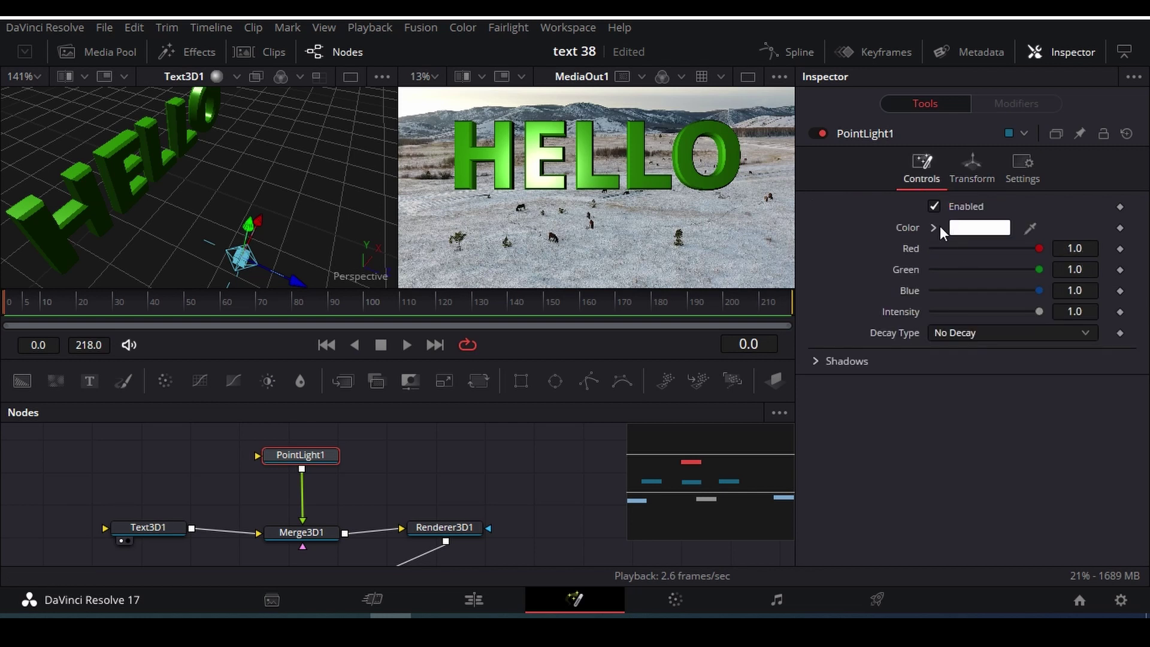
click(933, 228)
drag(1094, 271, 1094, 258)
mouse_move(1070, 250)
mouse_down()
mouse_move(1012, 259)
mouse_move(1094, 284)
mouse_move(1049, 252)
mouse_up()
Move PointLight1 farther from the text by setting its translation to X -0.75 and Z 1.92.
click(958, 161)
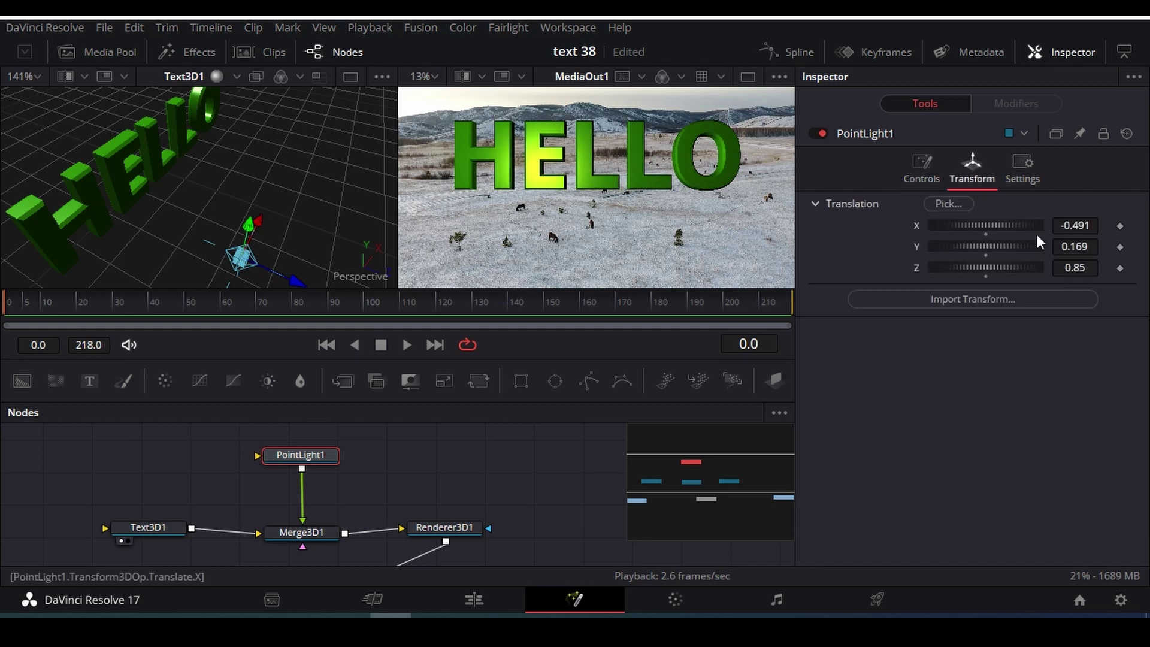
drag(1074, 267, 1108, 267)
mouse_move(970, 267)
mouse_down()
mouse_move(1018, 267)
mouse_move(969, 274)
mouse_up()
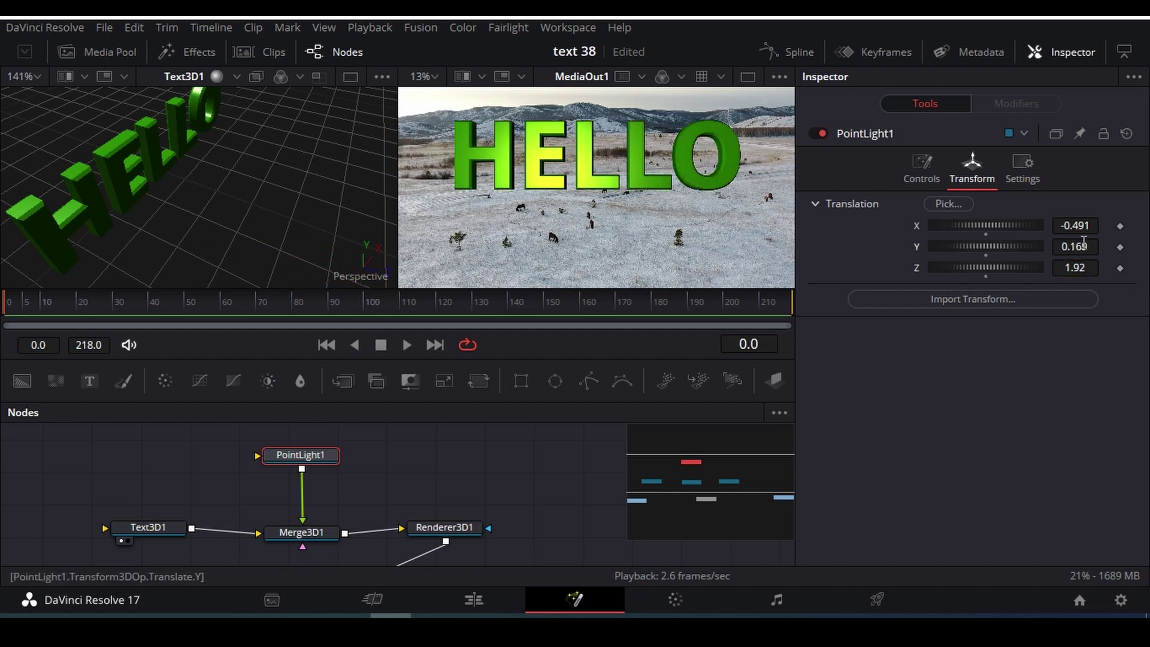
drag(1075, 225, 1059, 225)
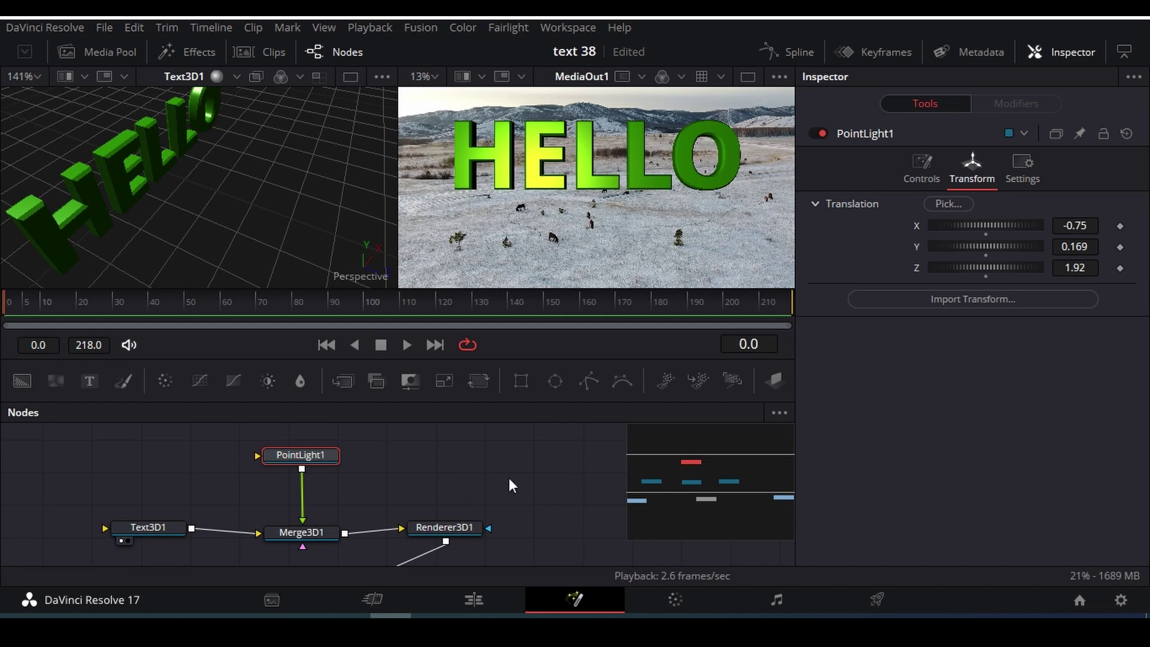
Add a second Point Light node beside PointLight1 and connect it to Merge3D1.
click(534, 466)
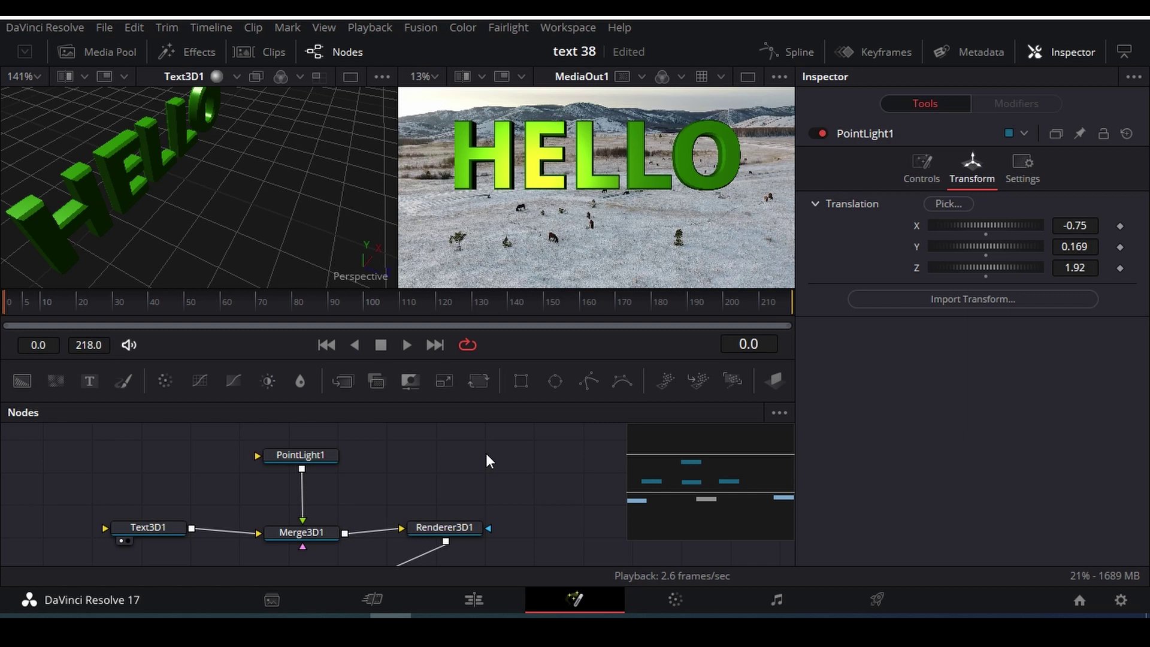
key(shift+space)
text(point)
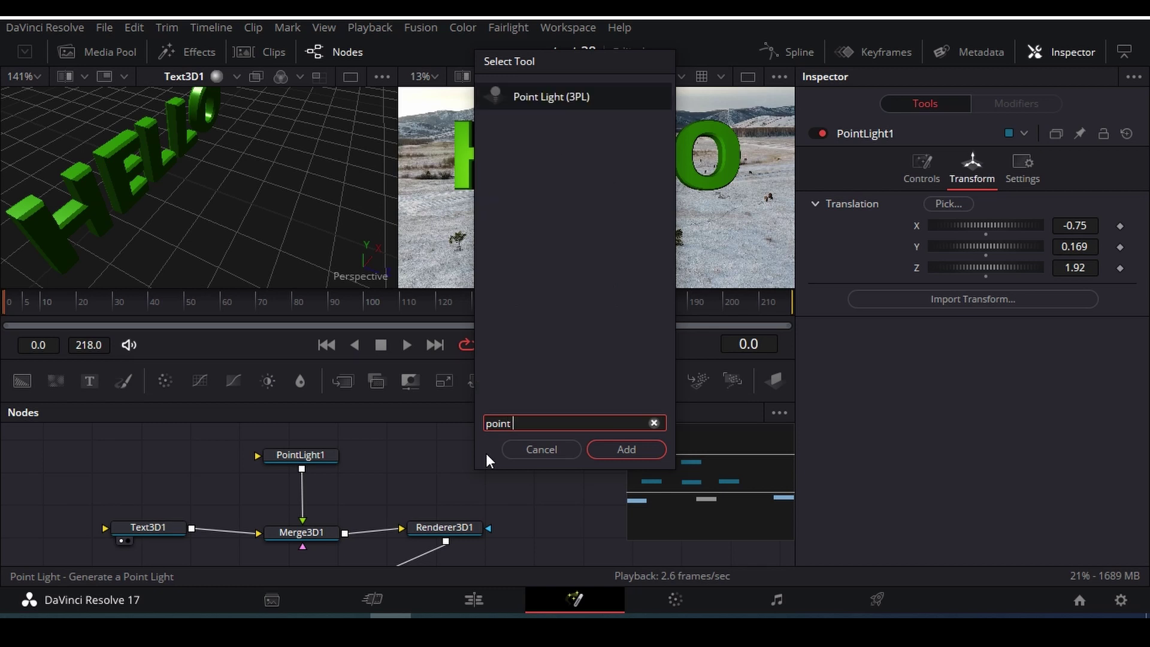
text( l)
key(Return)
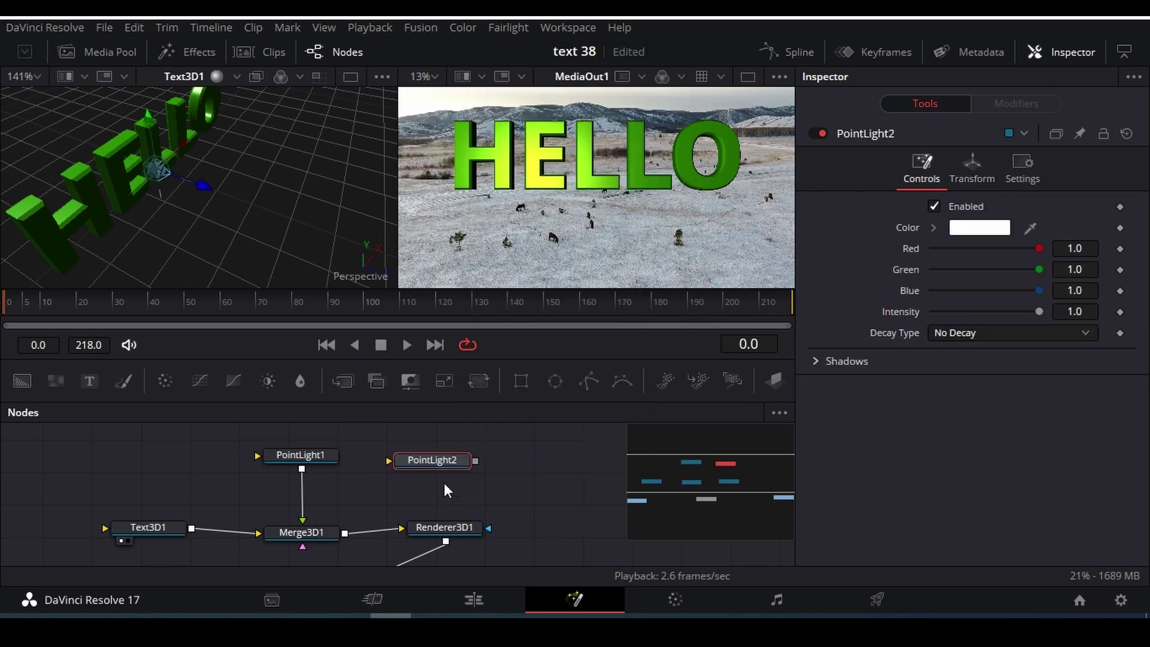
drag(475, 460, 304, 537)
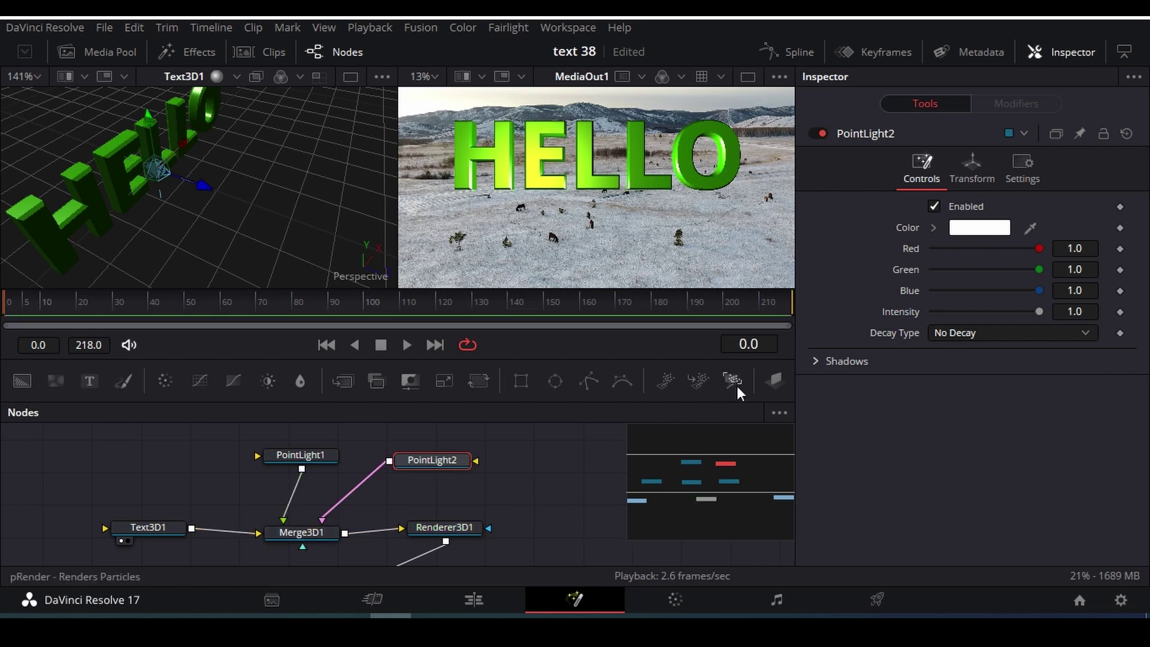
Position PointLight2 near the end of the HELLO text at X 0.838, Y 0.46 and Z 1.18.
click(970, 165)
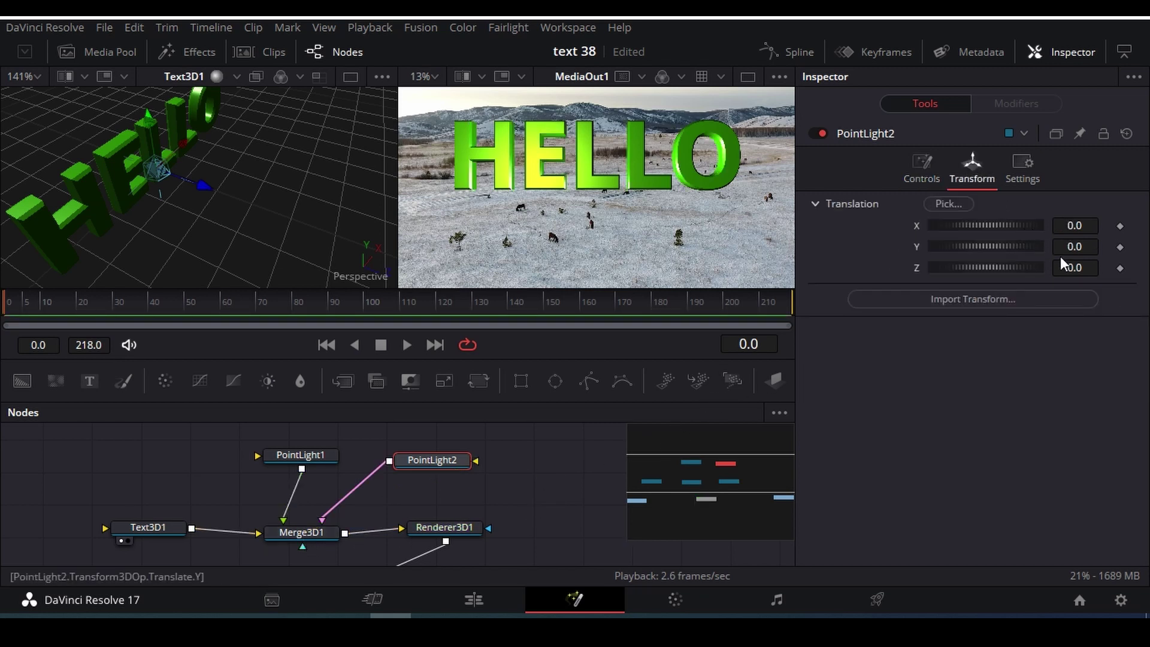
drag(1061, 264, 1096, 263)
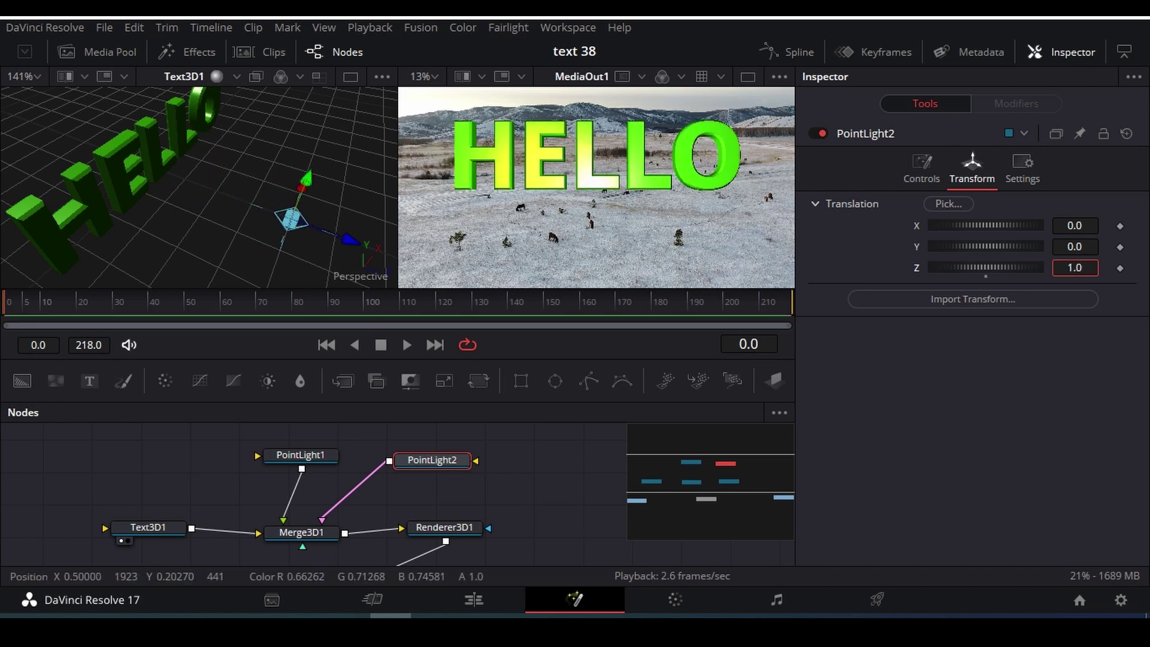
drag(1075, 226, 1093, 246)
mouse_move(1075, 267)
mouse_down()
mouse_move(1085, 267)
mouse_move(1084, 246)
mouse_move(1067, 249)
mouse_up()
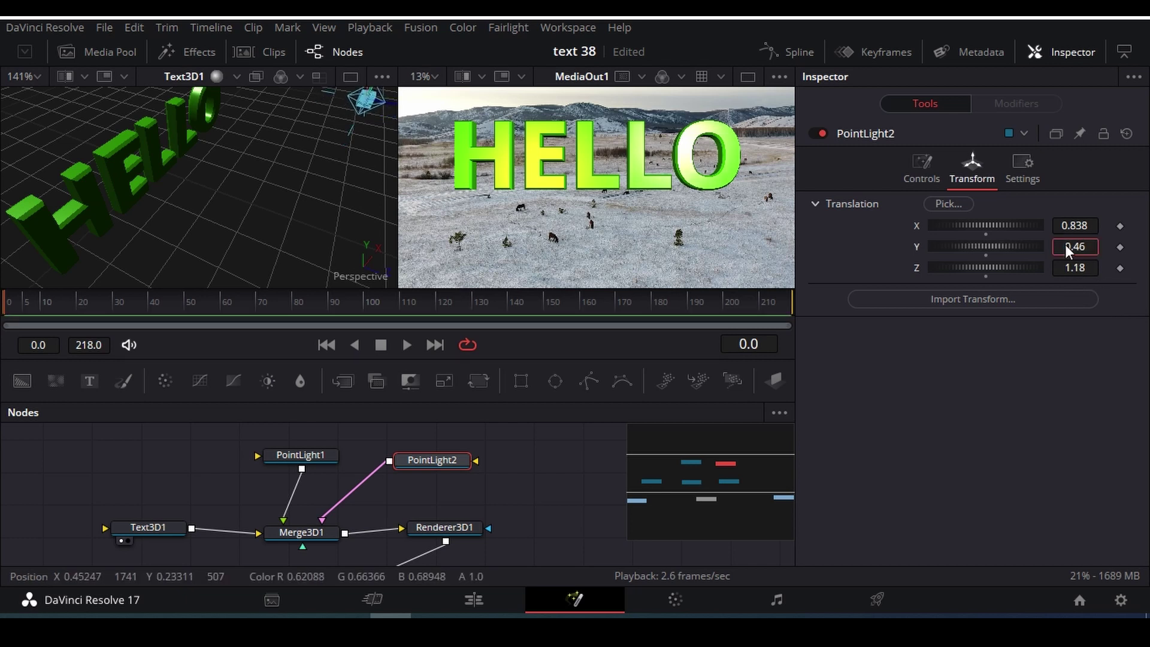
Set PointLight2's decay type to Linear with a decay rate of 1.0.
click(924, 175)
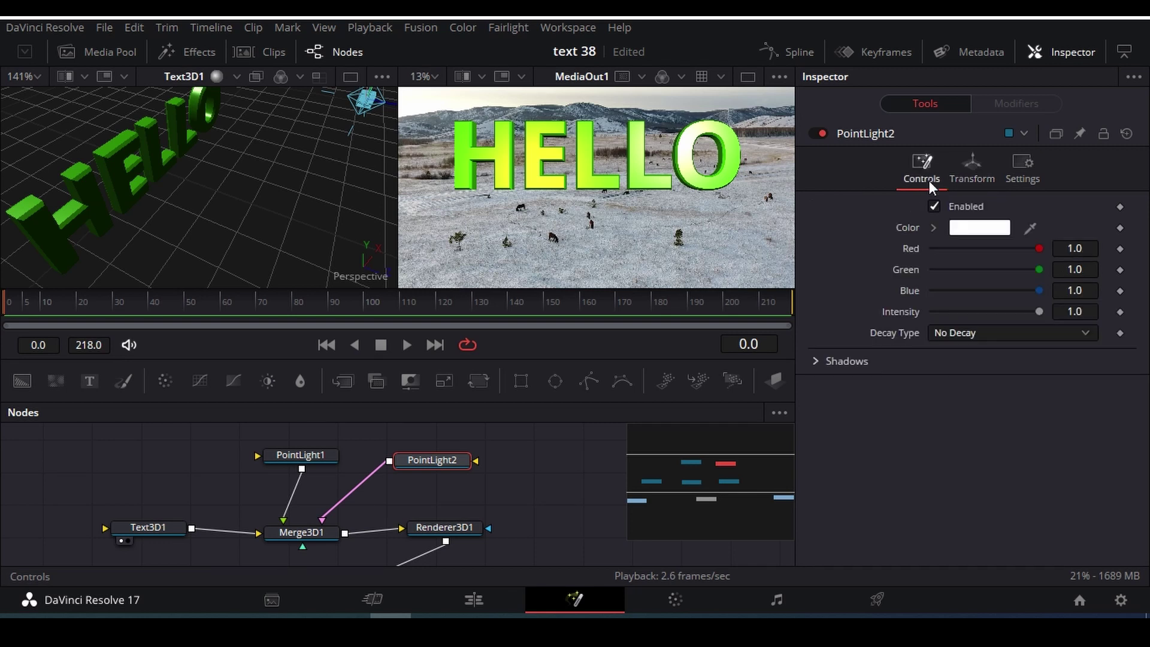
click(971, 333)
click(972, 371)
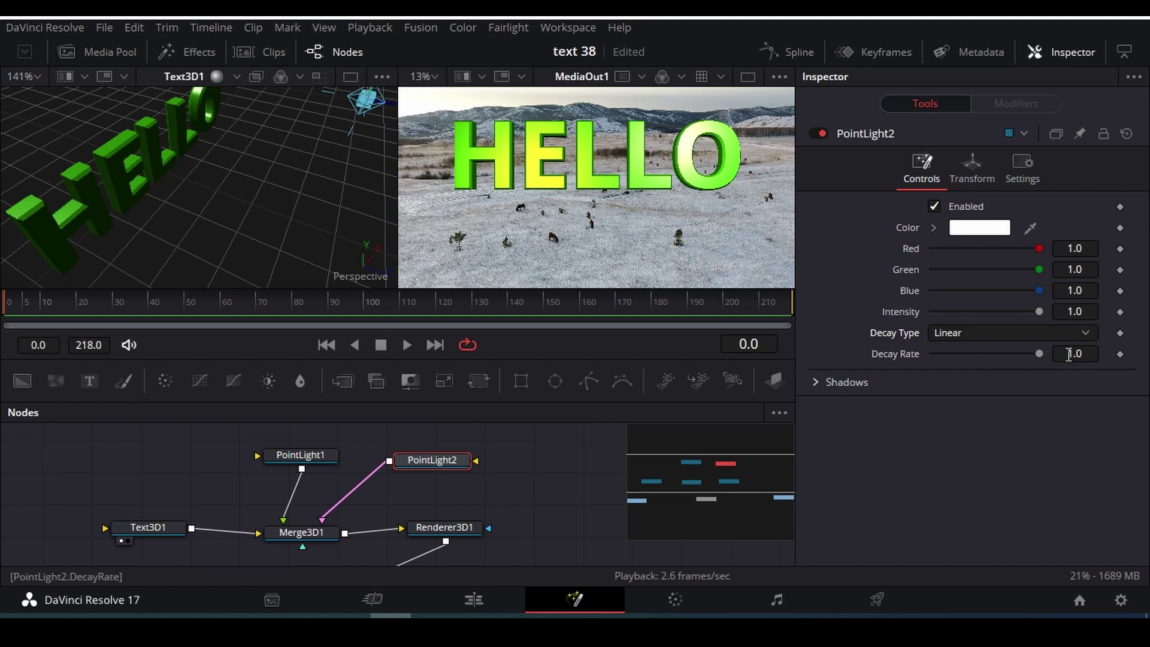
mouse_move(1041, 354)
mouse_down()
mouse_move(998, 357)
mouse_move(1024, 350)
mouse_up()
click(1039, 361)
Set PointLight2's color to light green with hue 0.264, saturation 0.541 and value 0.945.
click(944, 230)
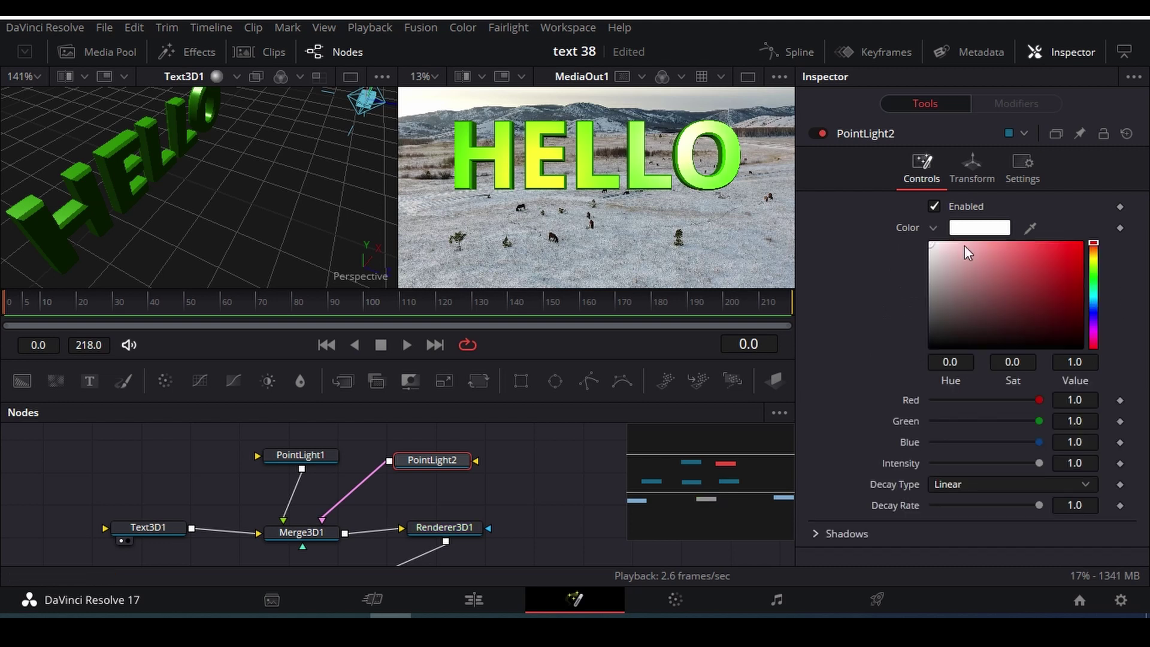
drag(1091, 263, 1094, 311)
click(1080, 256)
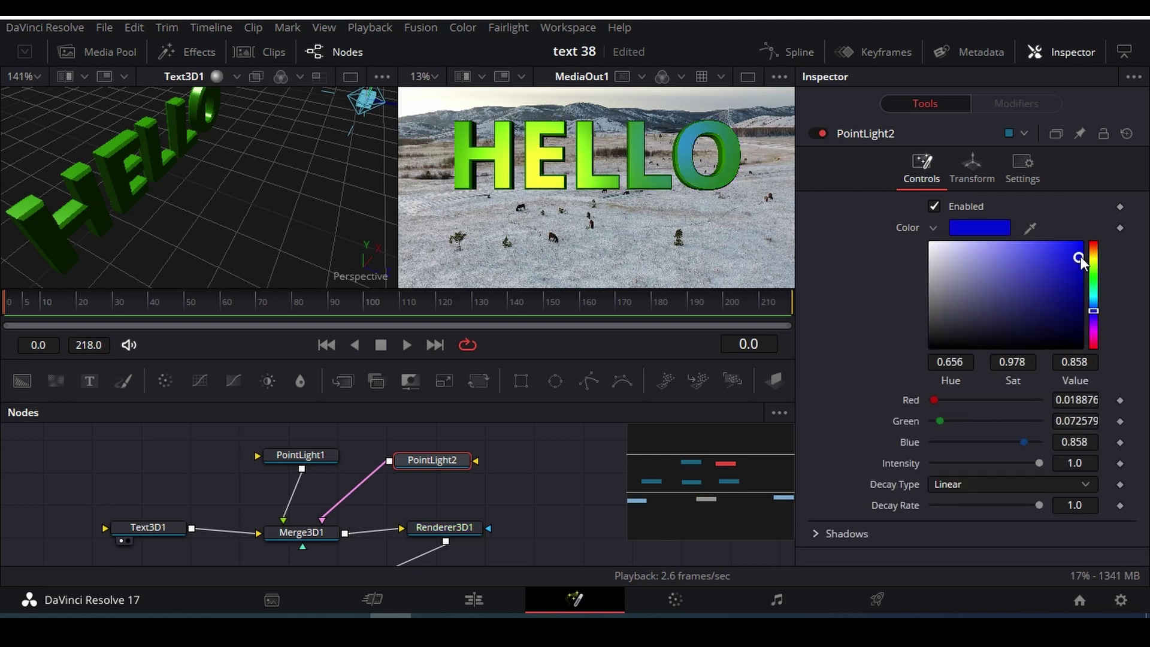
click(1094, 290)
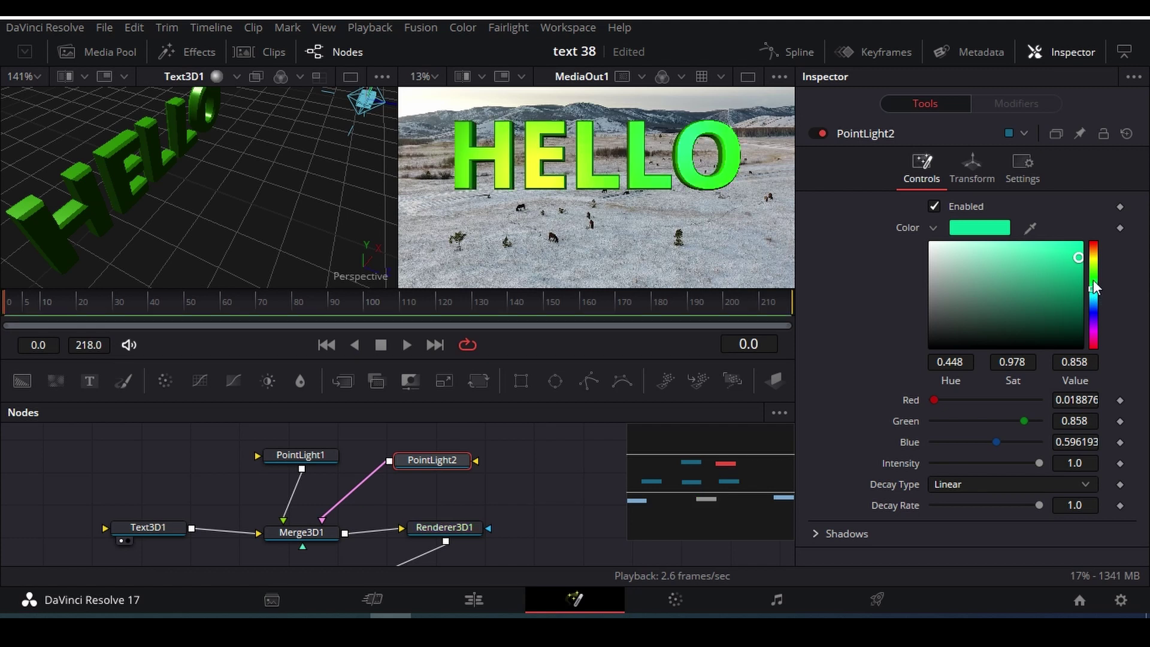
click(1094, 270)
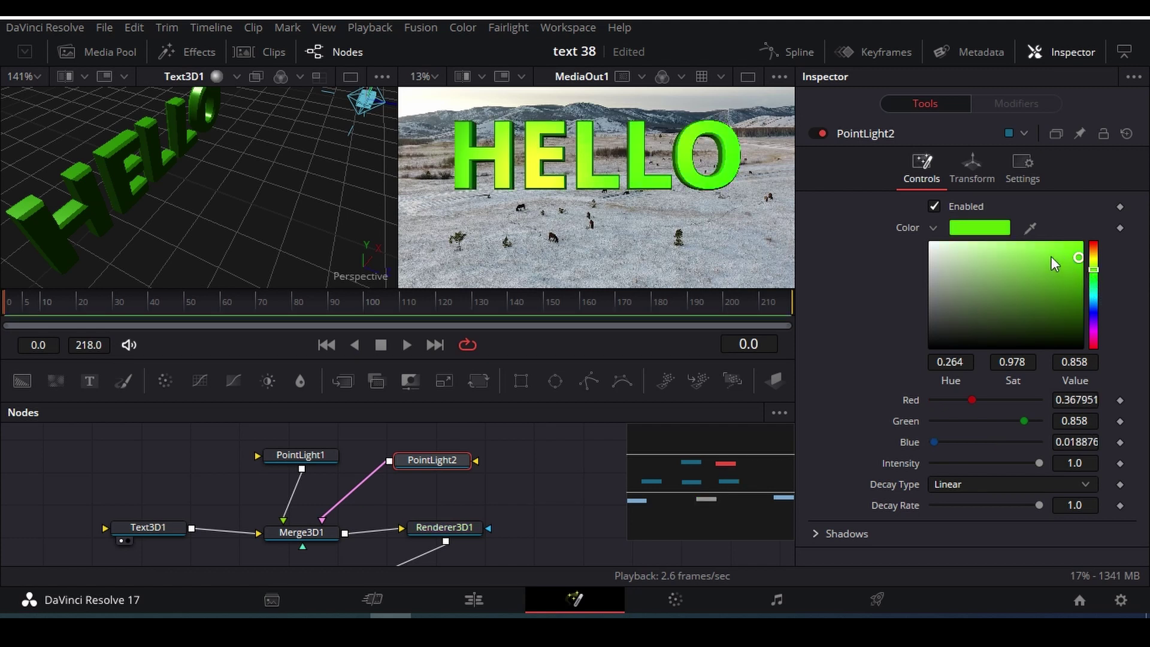
drag(1054, 263, 1012, 248)
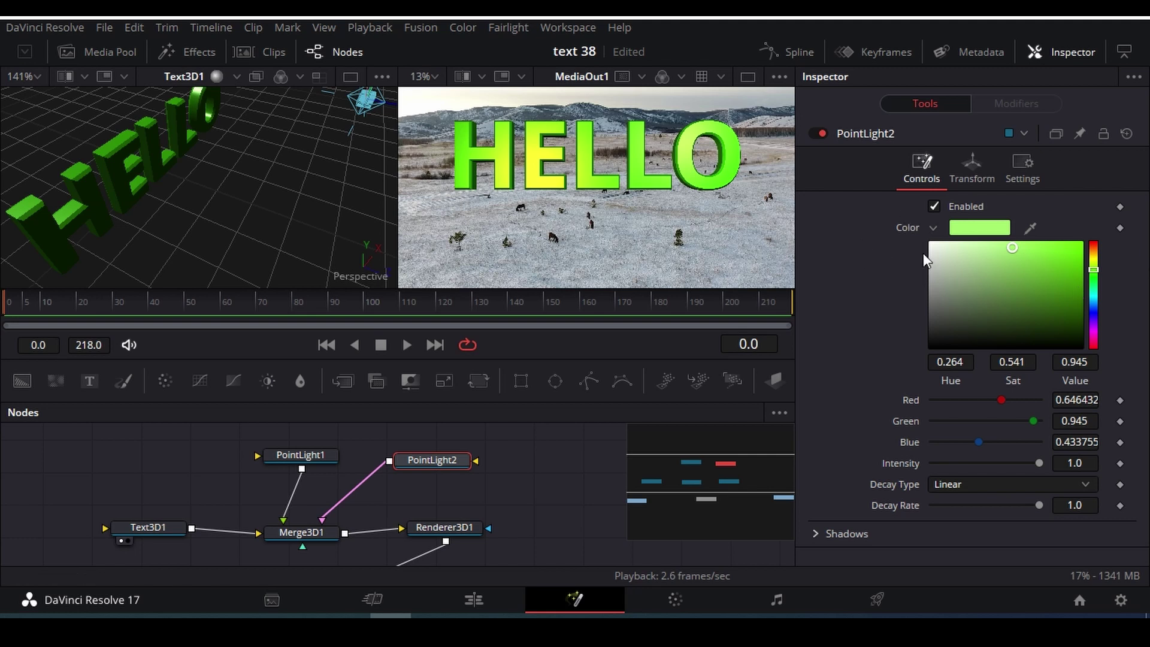
click(933, 228)
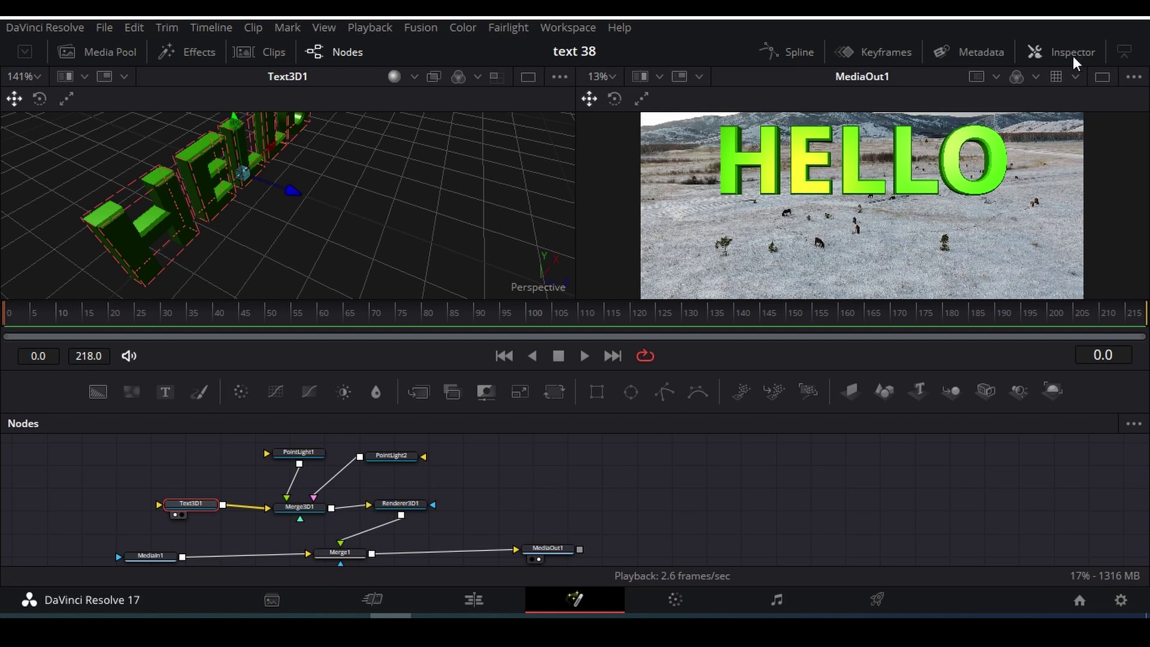
Keyframe the X rotation of Text3D1's individual characters at 89.3 on frame 0.
click(1057, 52)
click(927, 180)
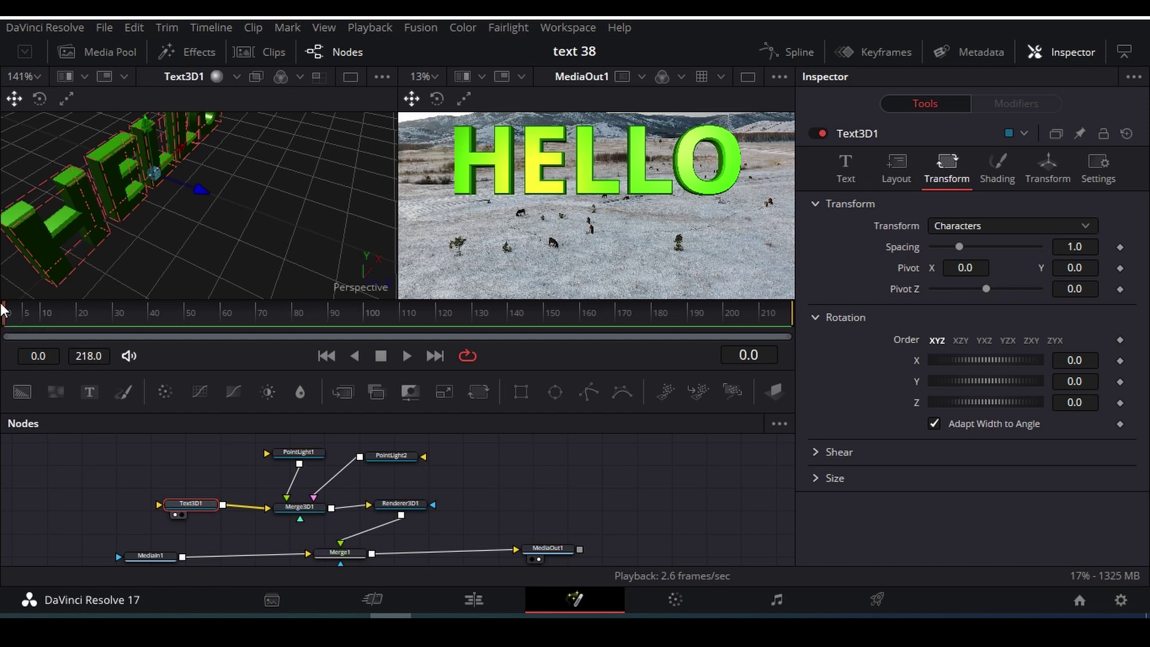
click(1120, 361)
drag(1078, 361, 1125, 361)
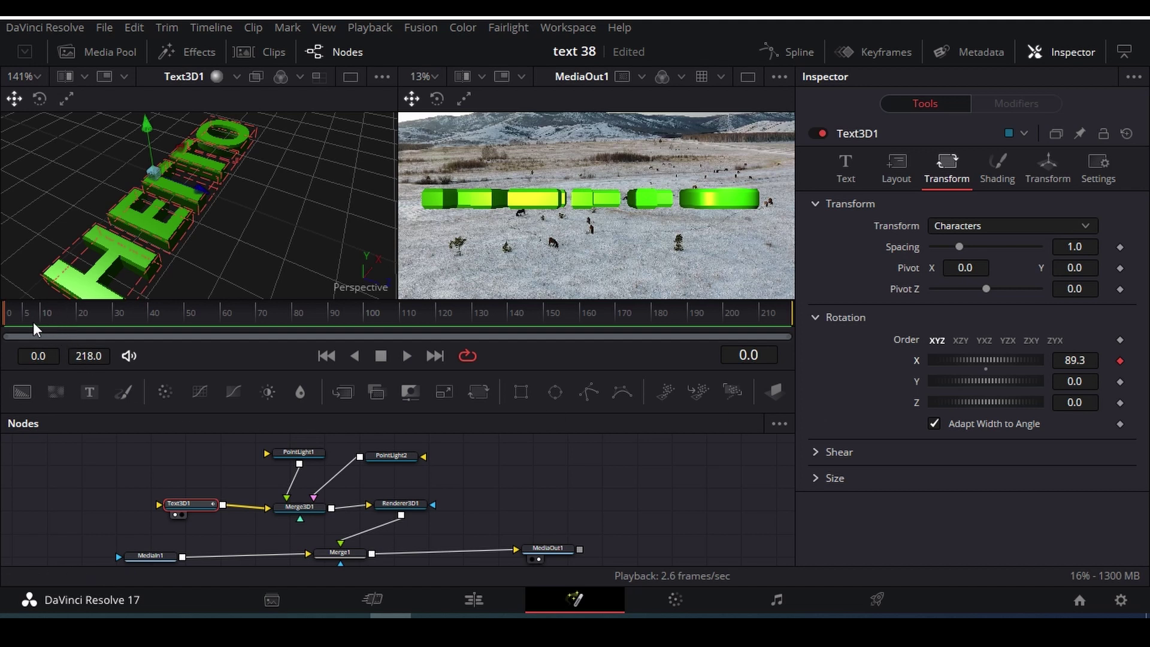
At frame 121, increase the characters' X rotation to add a second keyframe that turns the HELLO letters upright, facing the camera.
drag(34, 322, 440, 314)
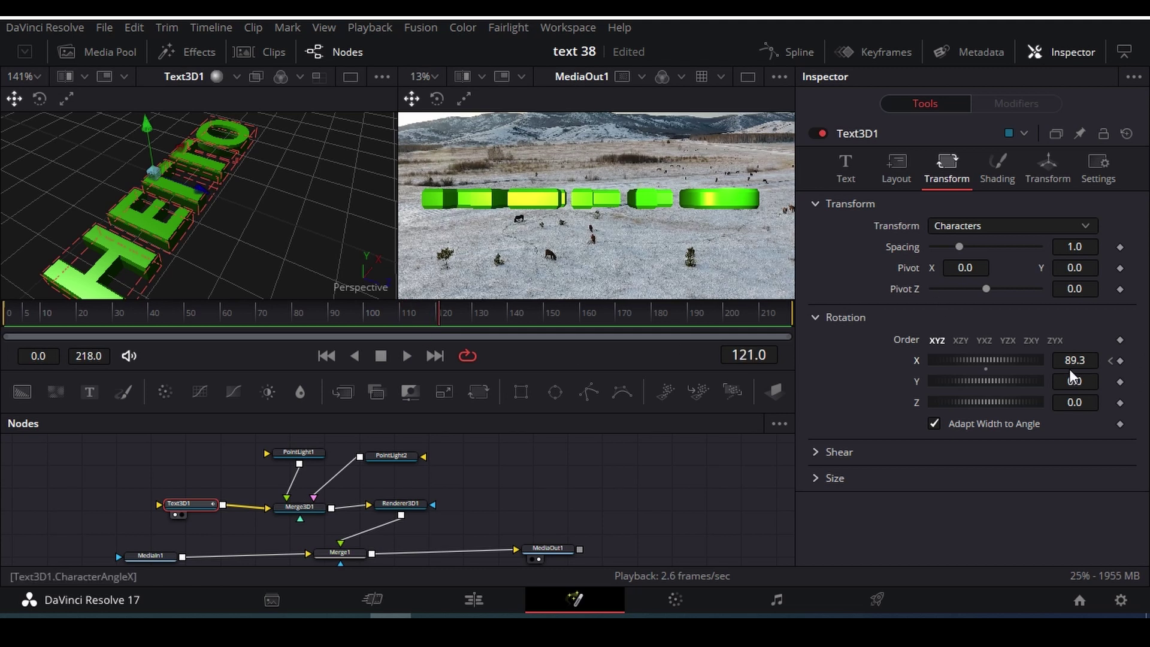
drag(1077, 359, 1148, 359)
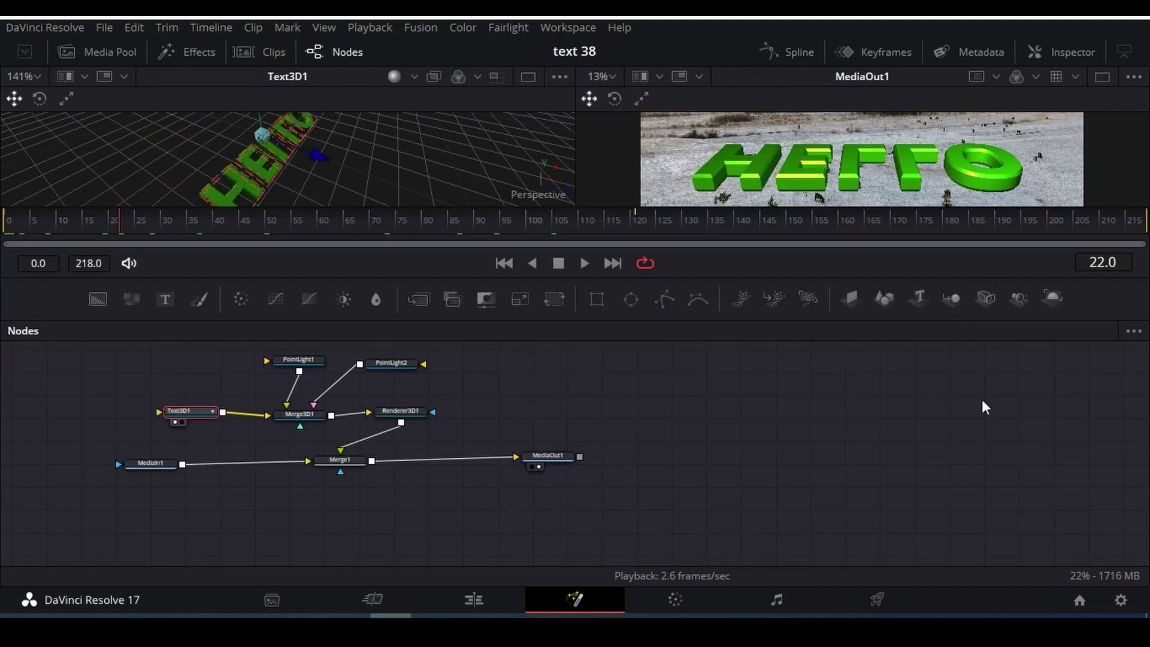
Enlarge the Fusion viewers, and play the gazing.mp4 timeline on the Edit page to review the HELLO letter rotation.
drag(563, 321, 552, 450)
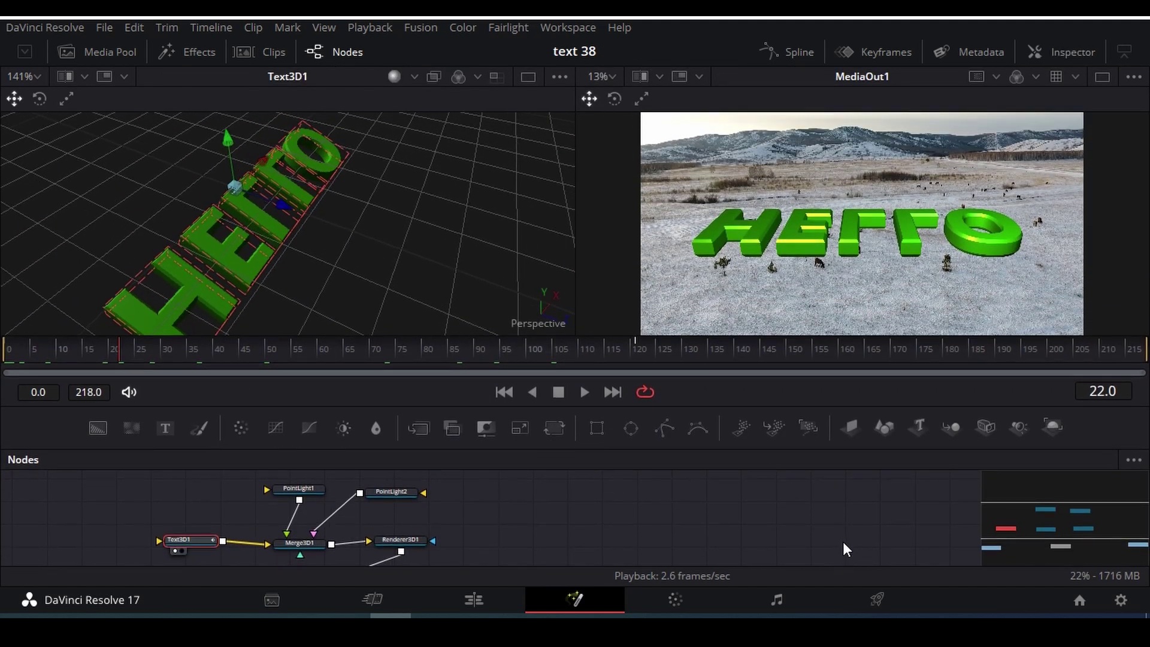
click(473, 600)
key(space)
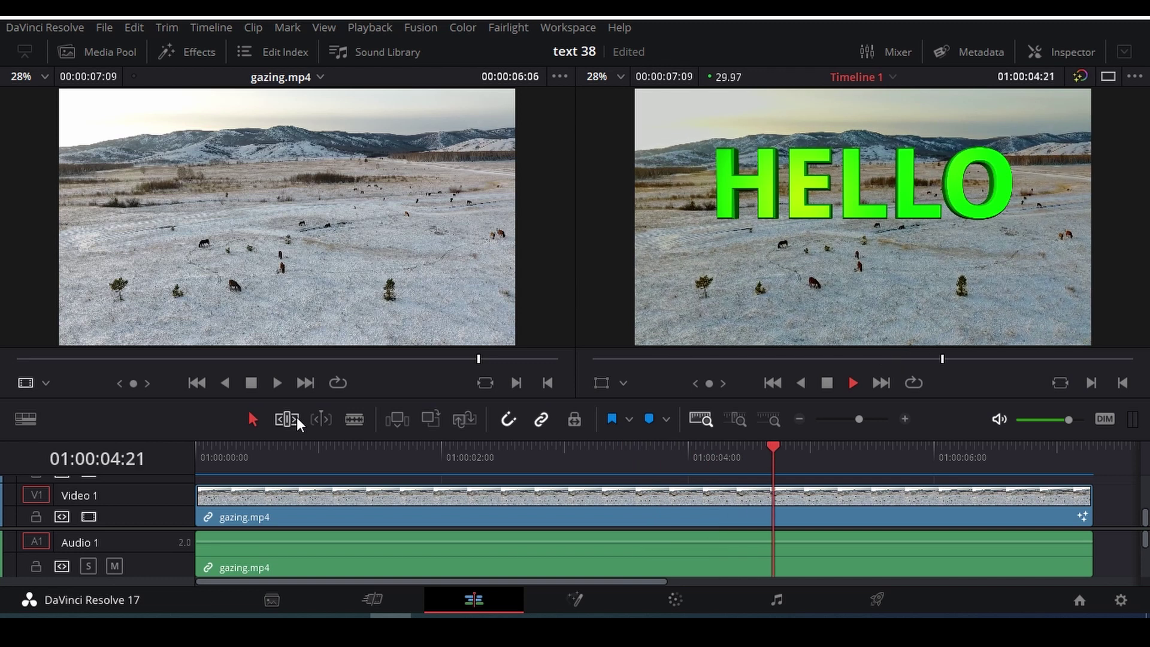
key(space)
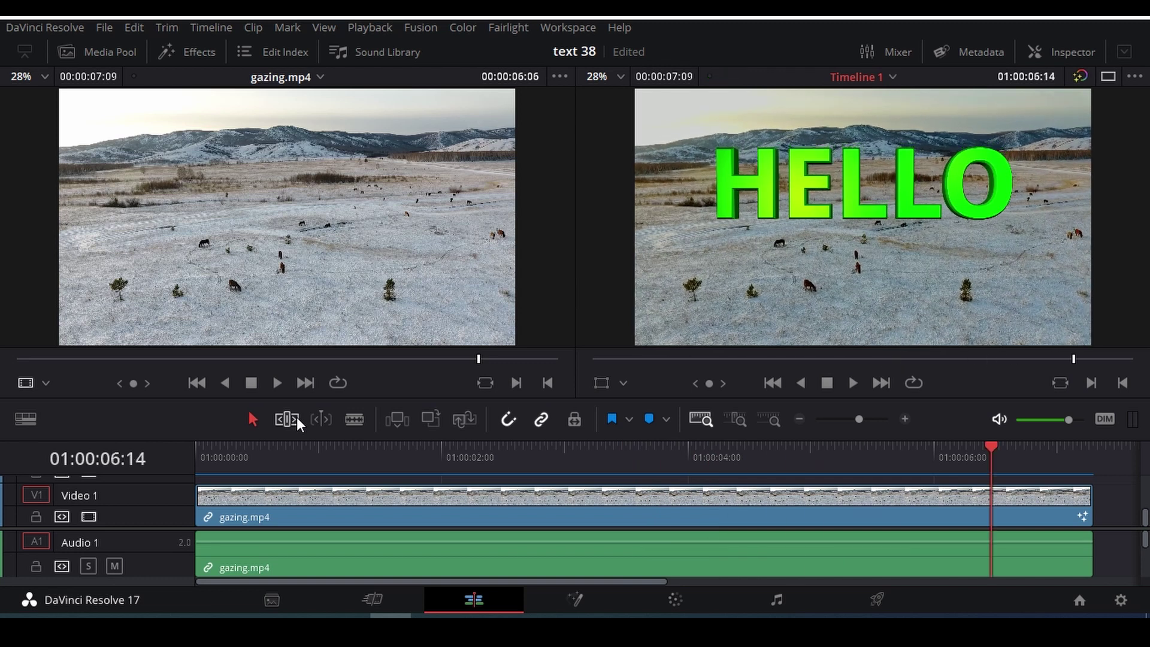